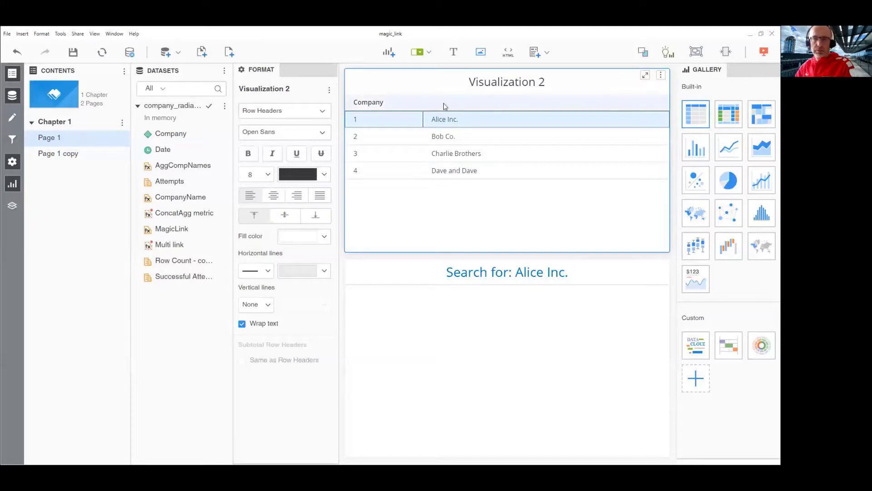
- Test the Search for link with single companies, opening Google searches for Alice Inc. and then Charlie Brothers
{"action": "left_click", "coordinate": [440, 121]}
{"action": "left_click", "coordinate": [440, 121]}
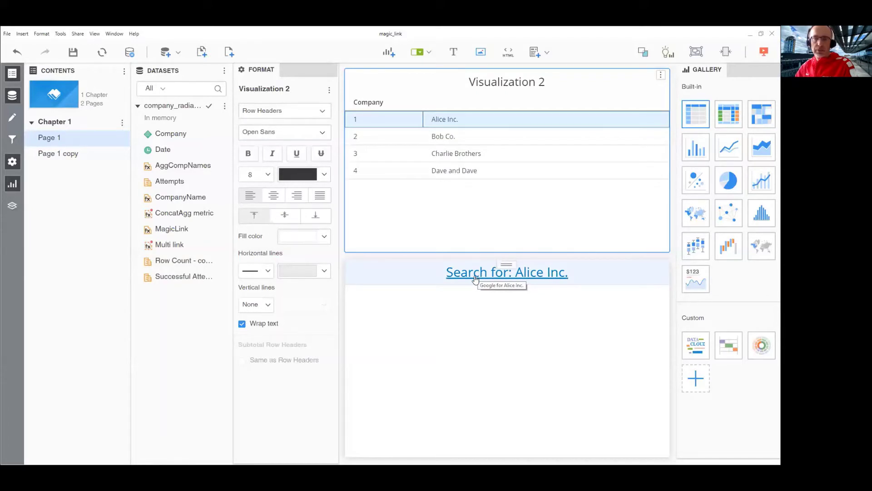
{"action": "left_click", "coordinate": [476, 277]}
{"action": "triple_click", "coordinate": [162, 114]}
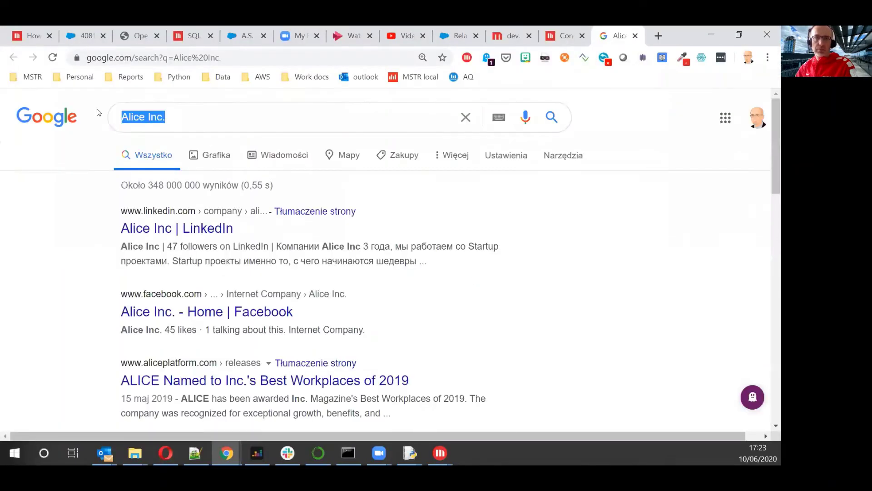
{"action": "double_click", "coordinate": [187, 58]}
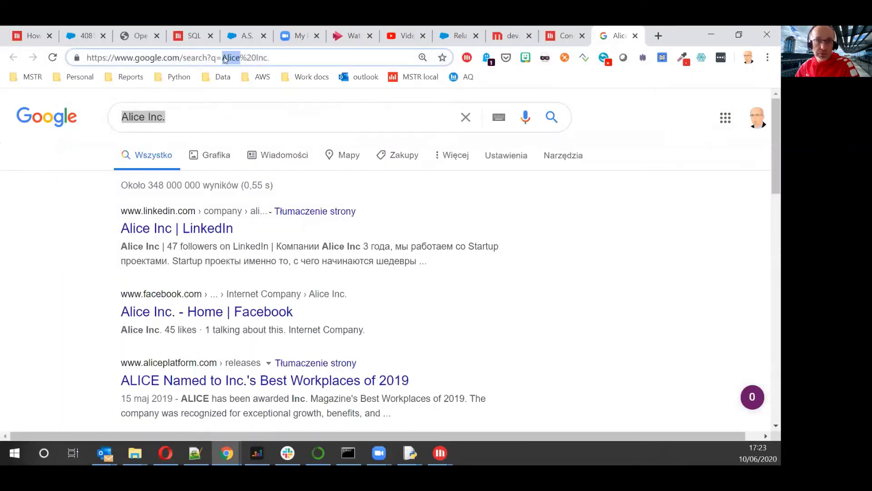
{"action": "left_click", "coordinate": [711, 35]}
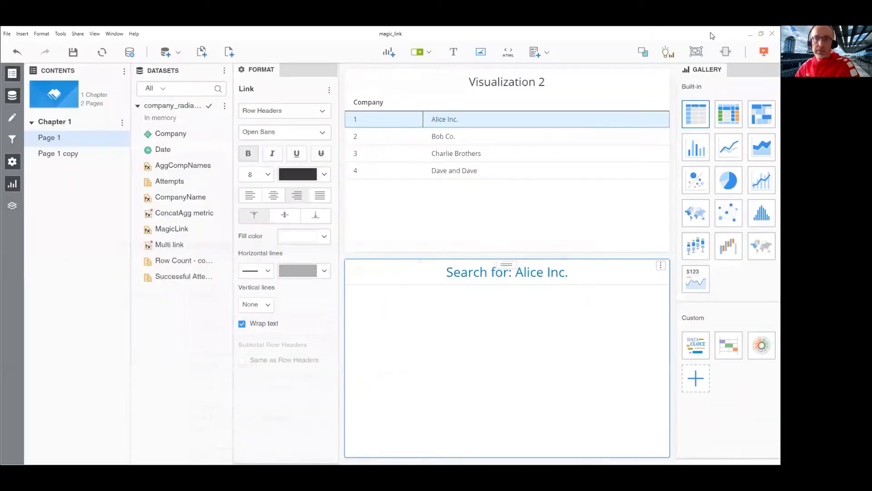
{"action": "left_click", "coordinate": [472, 155]}
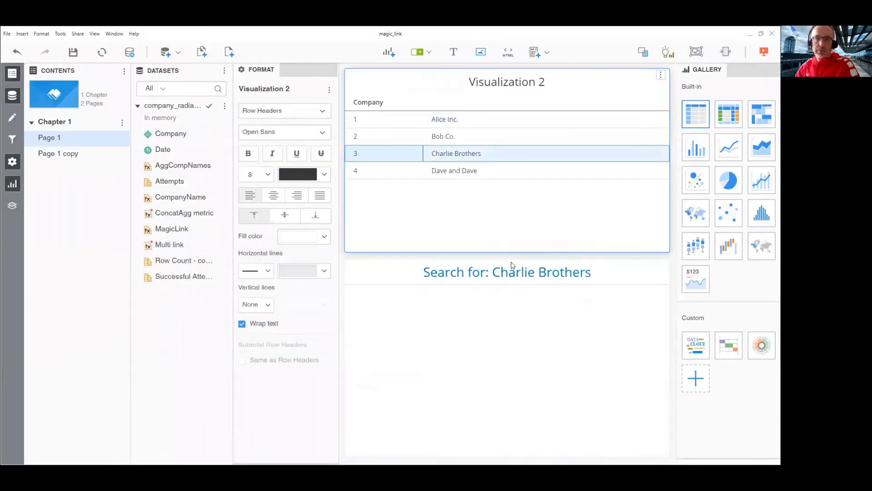
{"action": "left_click", "coordinate": [511, 271]}
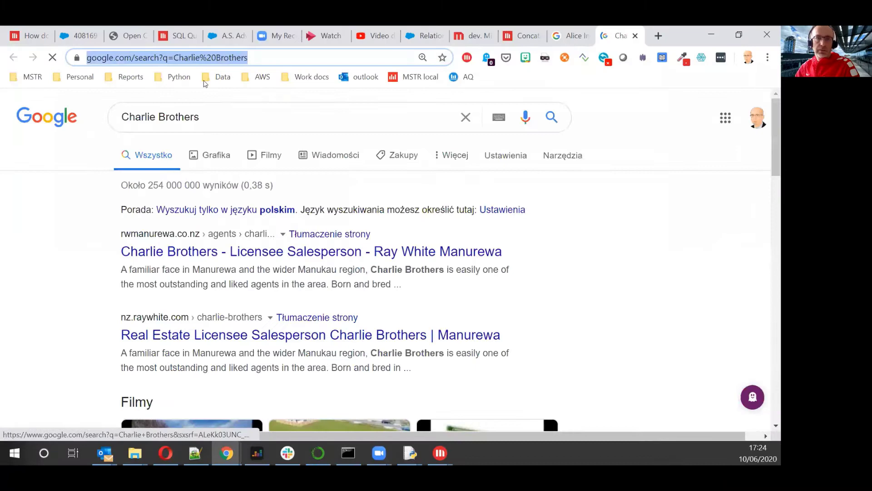
{"action": "left_click", "coordinate": [710, 33]}
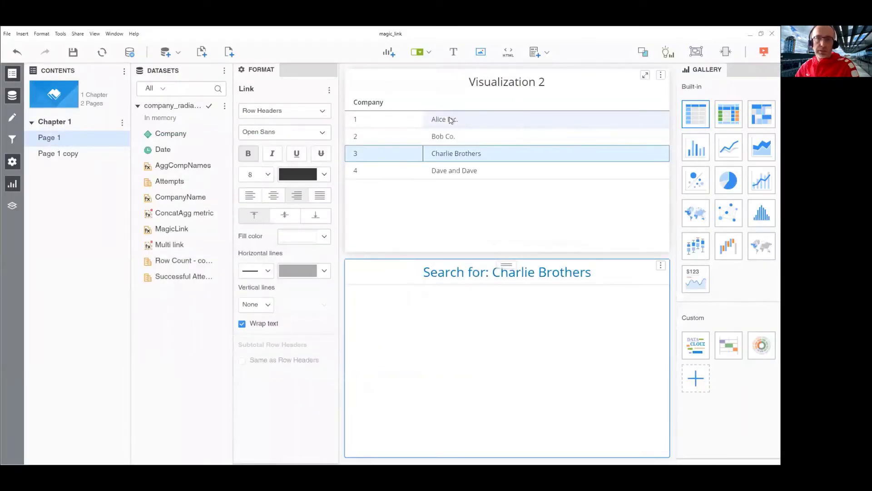
- Search Google for Alice Inc., Bob Co. and Charlie Brothers together, then go to Page 1 copy
{"action": "left_click", "coordinate": [451, 119]}
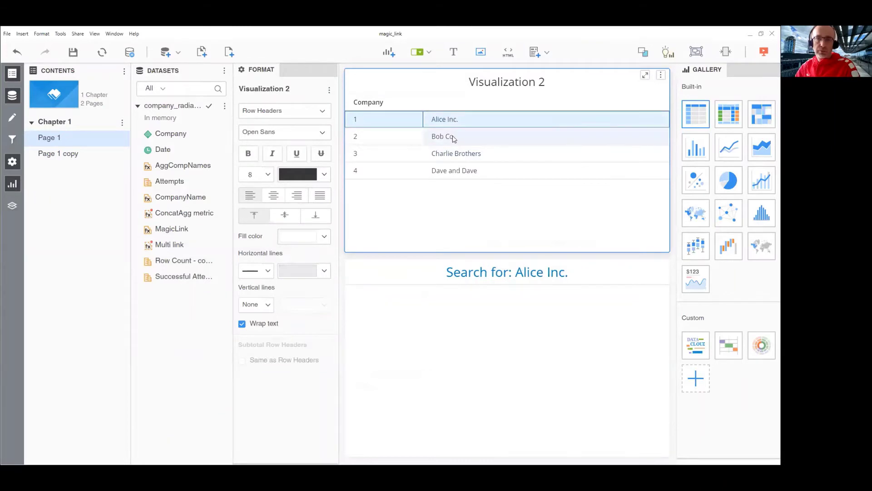
{"action": "left_click", "coordinate": [444, 137], "text": "ctrl"}
{"action": "left_click", "coordinate": [456, 154], "text": "ctrl"}
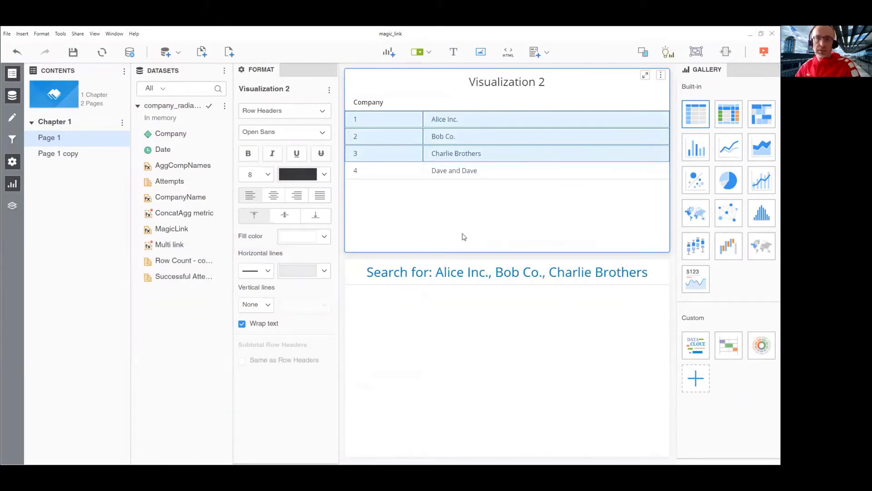
{"action": "left_click", "coordinate": [464, 272]}
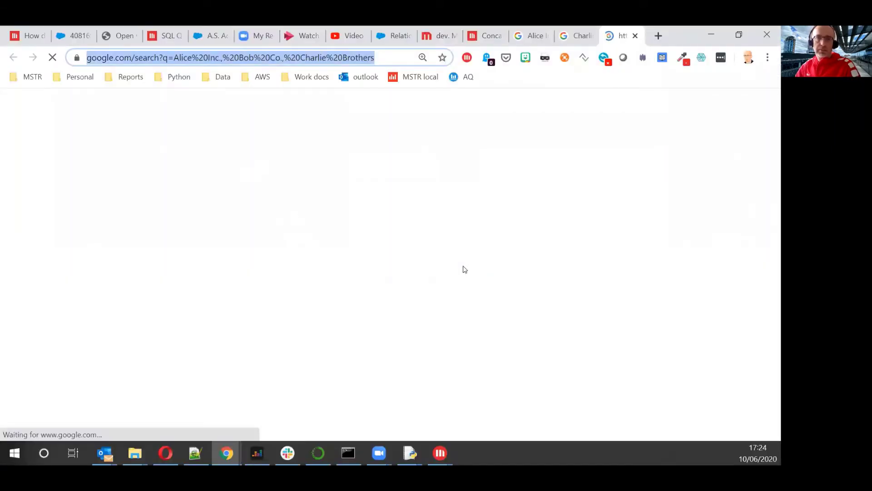
{"action": "left_click_drag", "start_coordinate": [296, 118], "coordinate": [108, 122]}
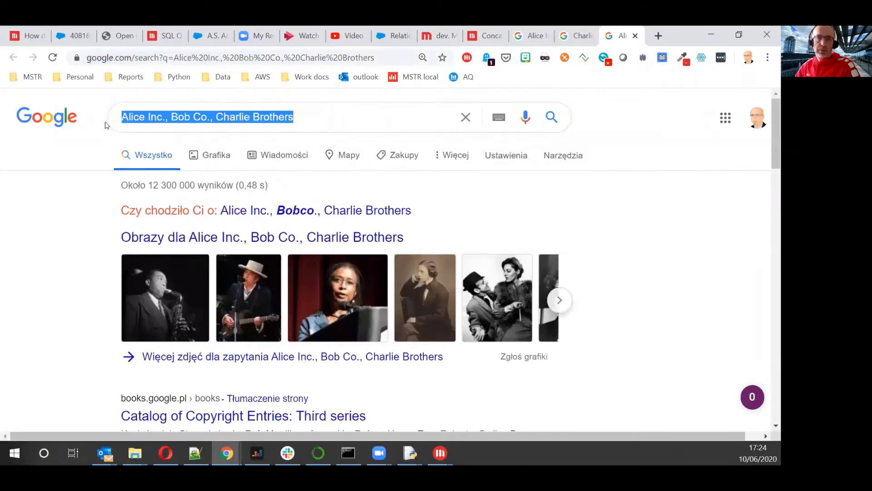
{"action": "left_click", "coordinate": [714, 36]}
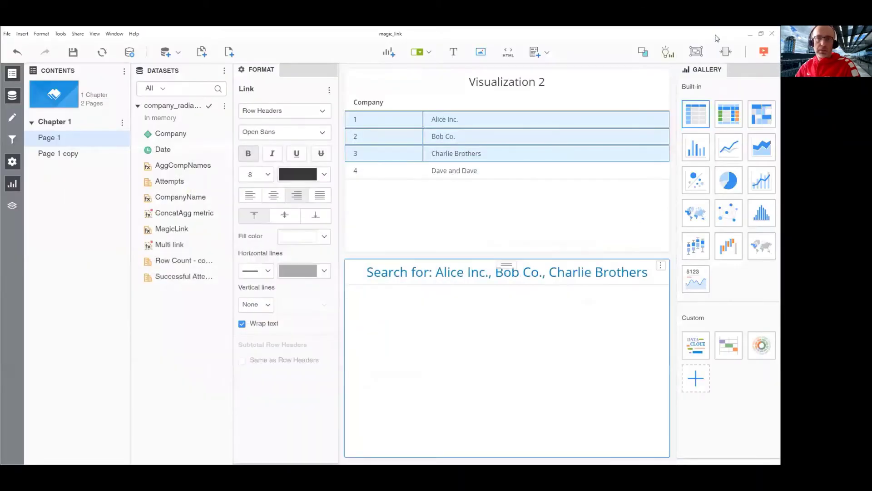
{"action": "left_click", "coordinate": [71, 154]}
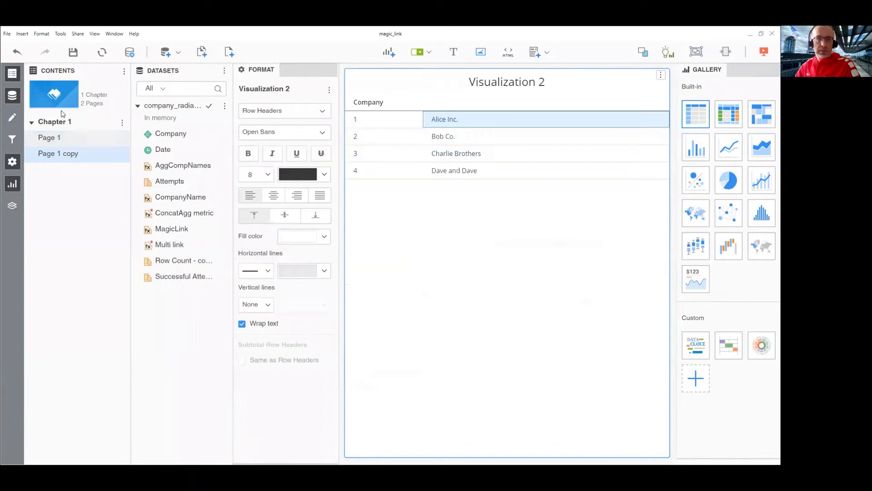
- Start a new metric from the Attempts field in the formula editor and find the ConcatAgg function
{"action": "left_click", "coordinate": [12, 79]}
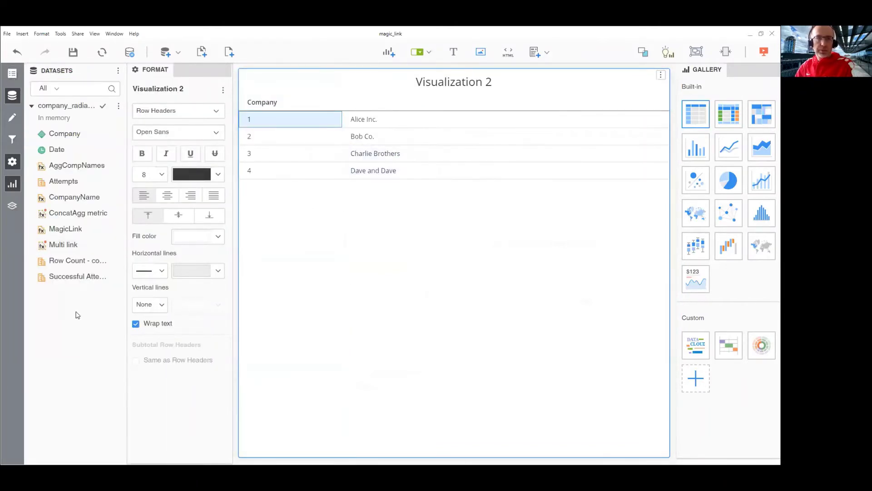
{"action": "right_click", "coordinate": [57, 180]}
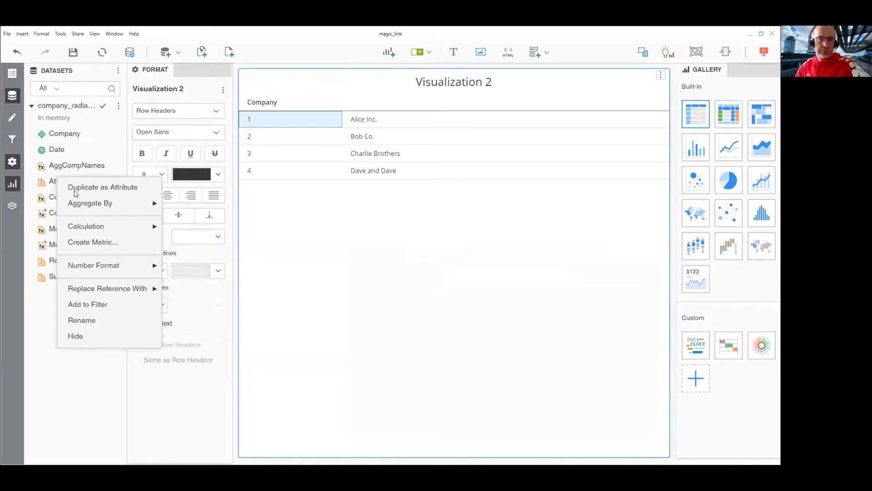
{"action": "left_click", "coordinate": [82, 241]}
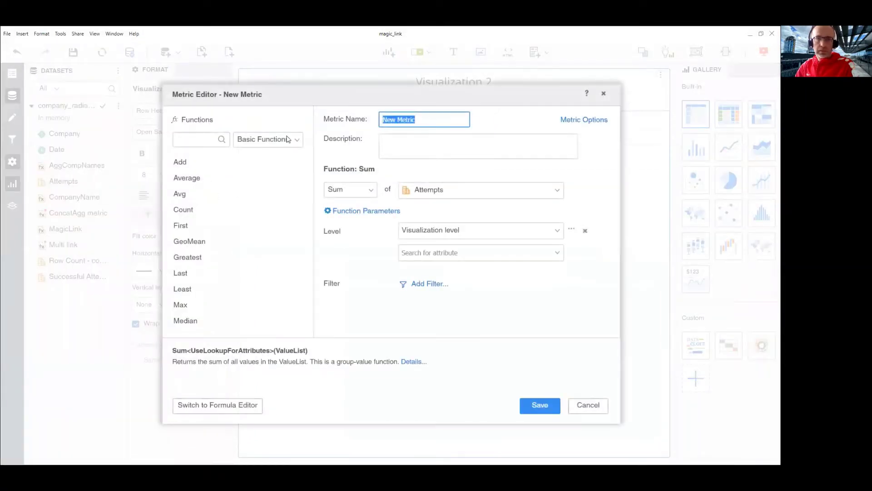
{"action": "left_click", "coordinate": [191, 406]}
{"action": "left_click", "coordinate": [142, 141]}
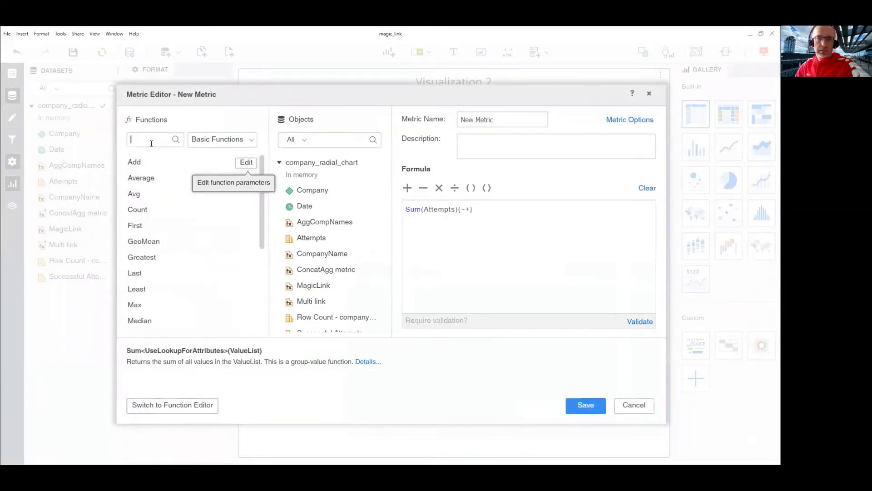
{"action": "type", "text": "conc"}
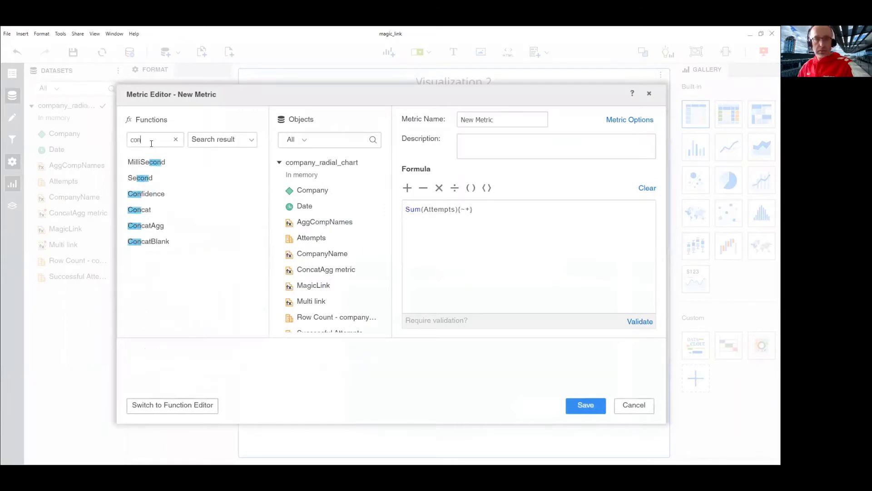
{"action": "left_click", "coordinate": [151, 178]}
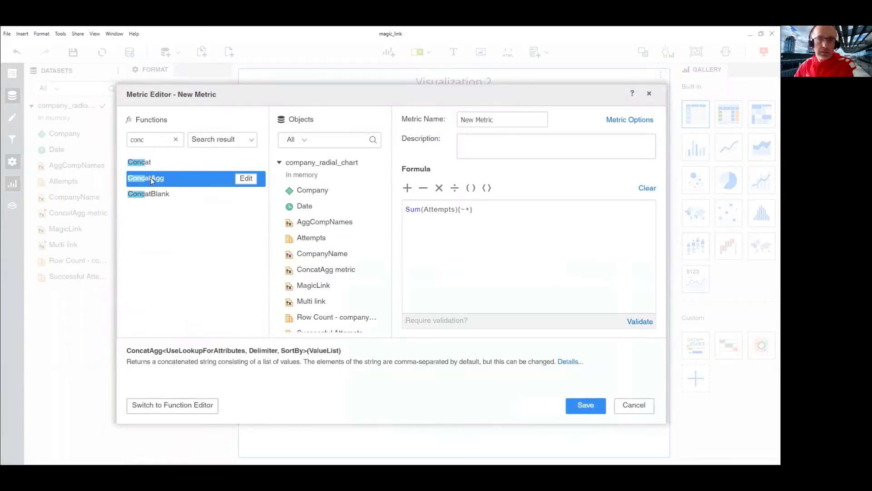
- Replace Sum(Attempts) with ConcatAgg(Company), name it 'ConcatAgg metric', and save it
{"action": "left_click", "coordinate": [651, 188]}
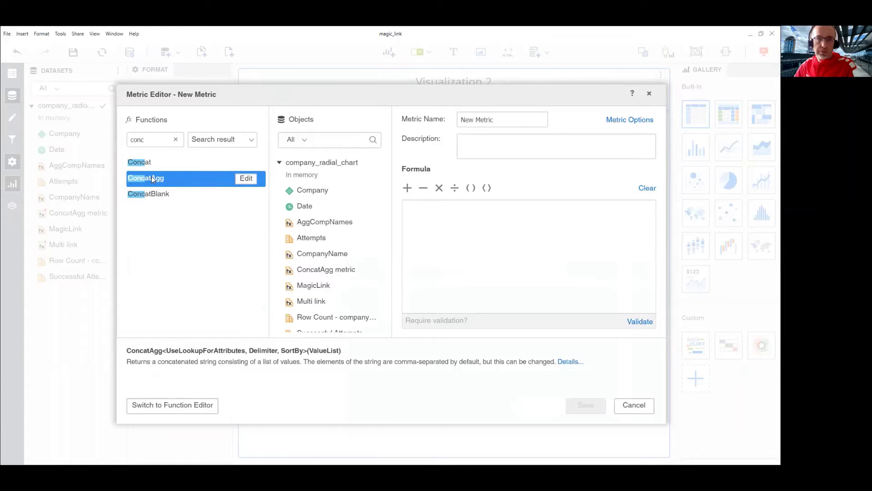
{"action": "double_click", "coordinate": [151, 177]}
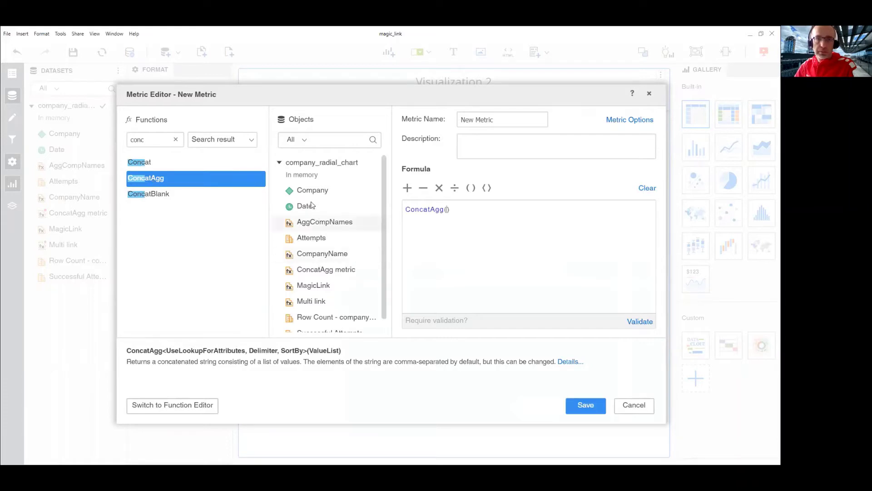
{"action": "left_click_drag", "start_coordinate": [309, 191], "coordinate": [447, 212]}
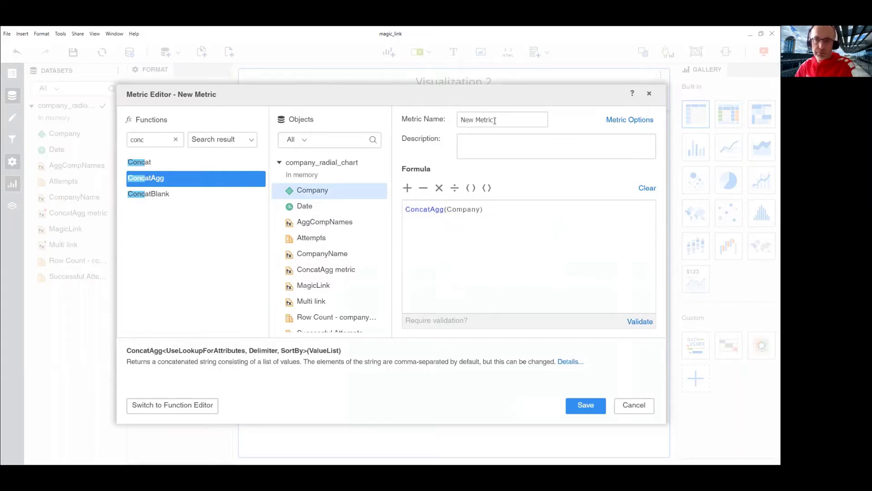
{"action": "left_click_drag", "start_coordinate": [494, 120], "coordinate": [458, 122]}
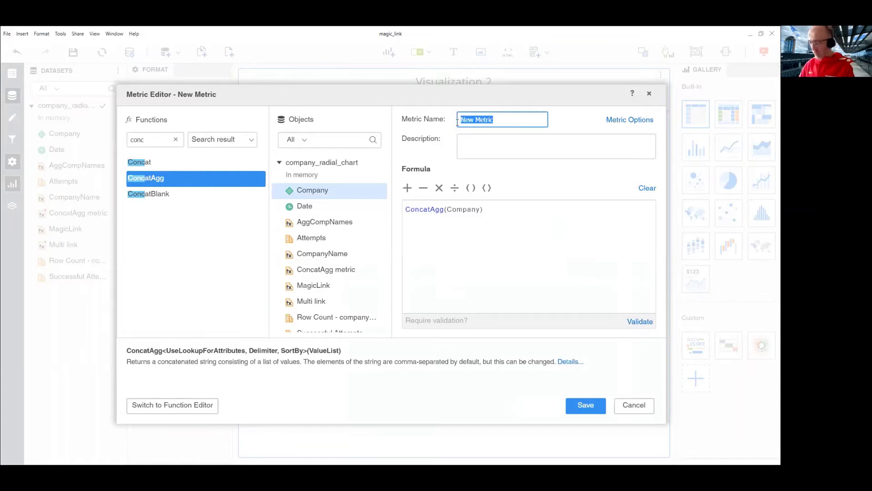
{"action": "type", "text": "Concat"}
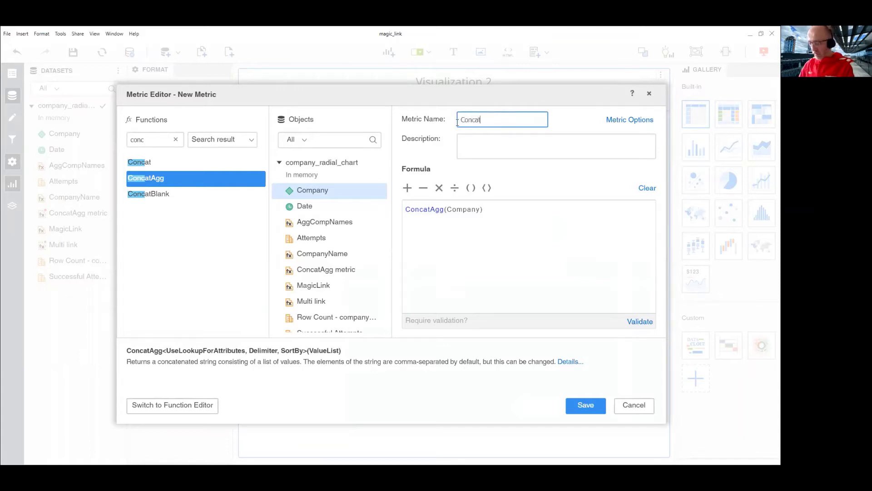
{"action": "type", "text": "Agg metric"}
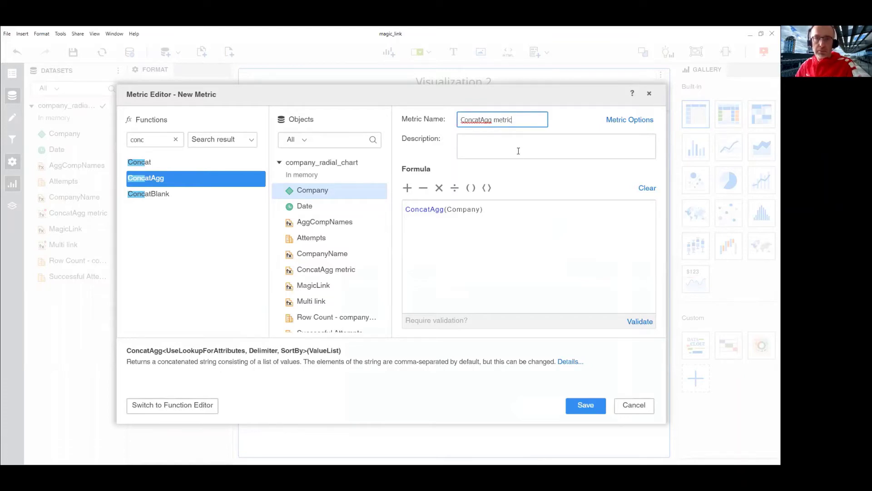
{"action": "left_click", "coordinate": [587, 408]}
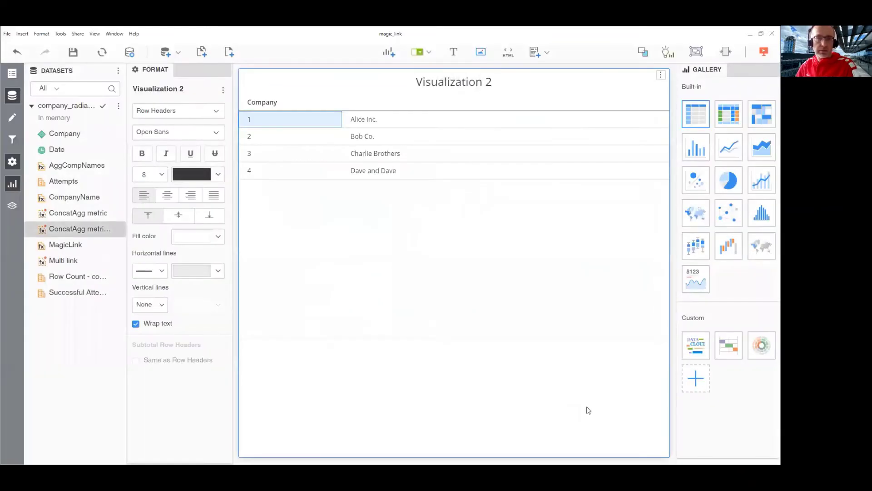
- Edit ConcatAgg metric 1 so its value list uses Company@Desc, and save it
{"action": "right_click", "coordinate": [83, 229]}
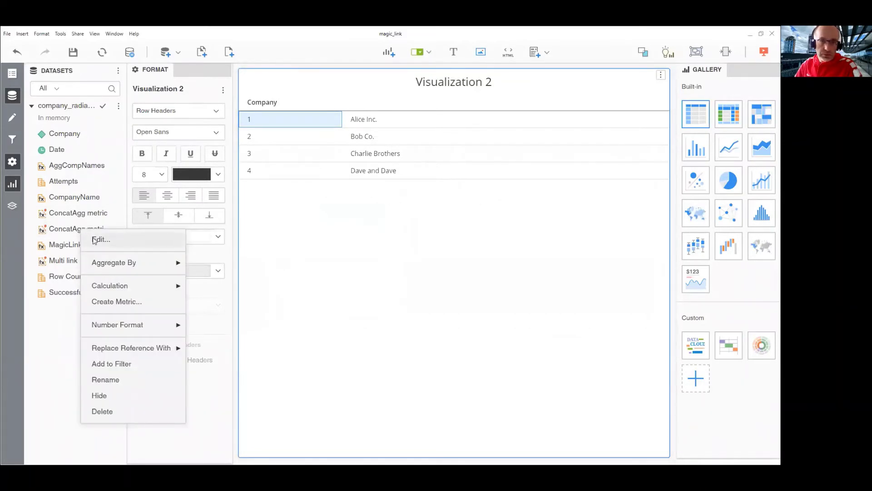
{"action": "left_click", "coordinate": [97, 240]}
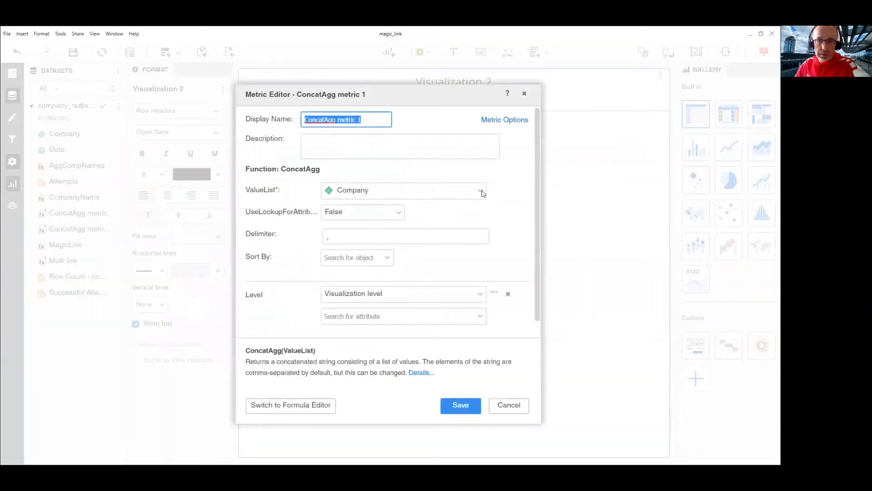
{"action": "left_click", "coordinate": [482, 193]}
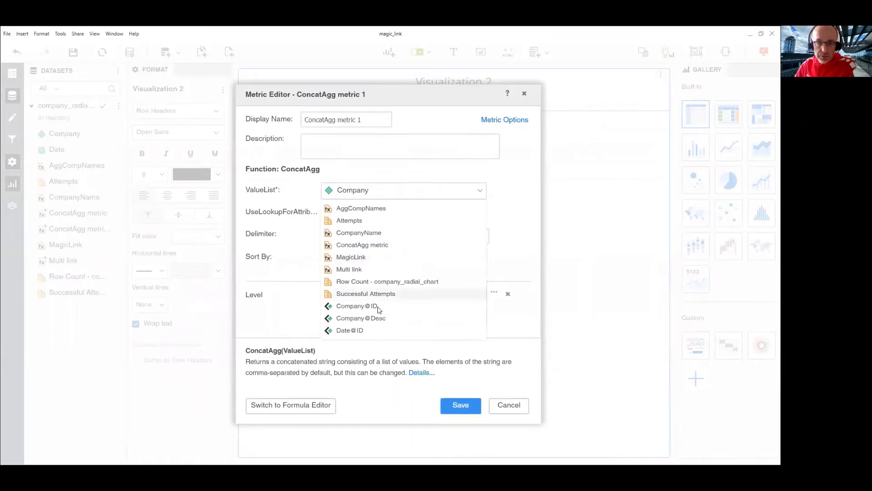
{"action": "left_click", "coordinate": [355, 318]}
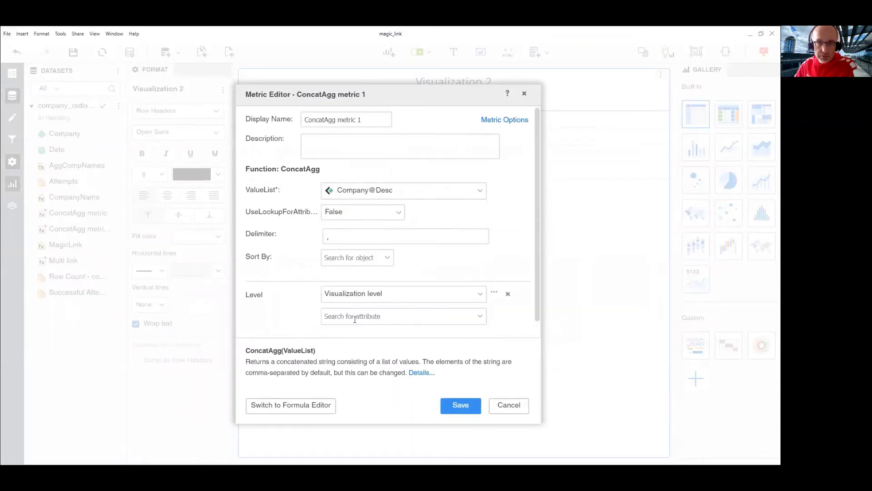
{"action": "left_click", "coordinate": [456, 404]}
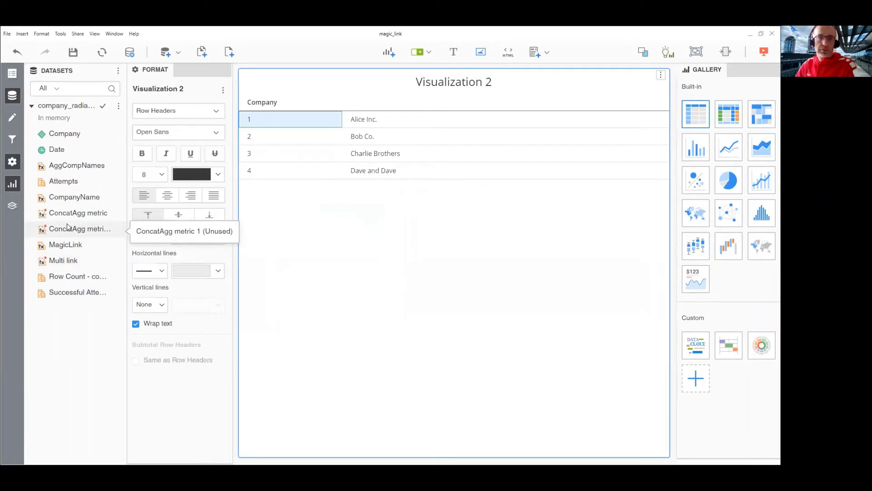
- Open the Multi link metric in the formula editor, clear it, and insert an empty Concat function
{"action": "right_click", "coordinate": [66, 262]}
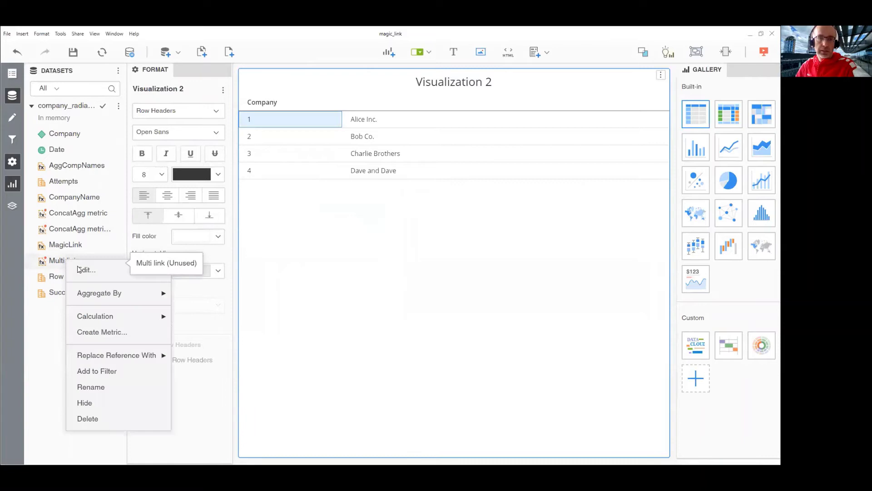
{"action": "left_click", "coordinate": [79, 270]}
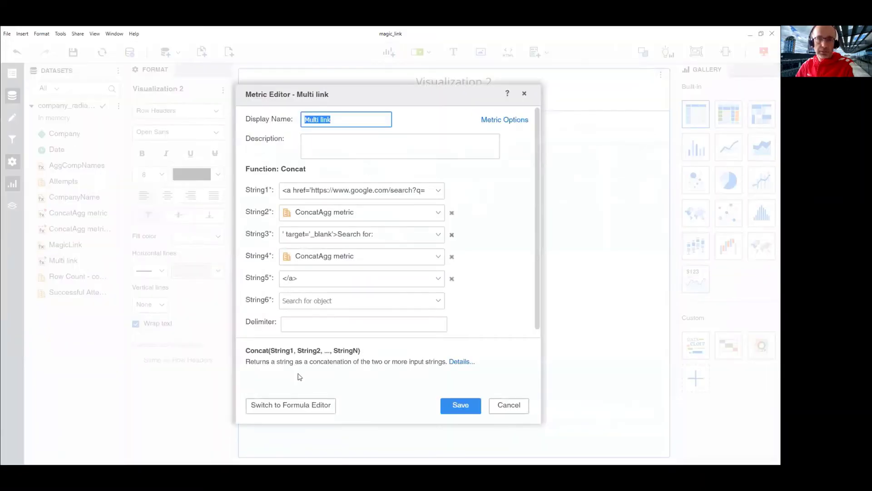
{"action": "left_click", "coordinate": [303, 405]}
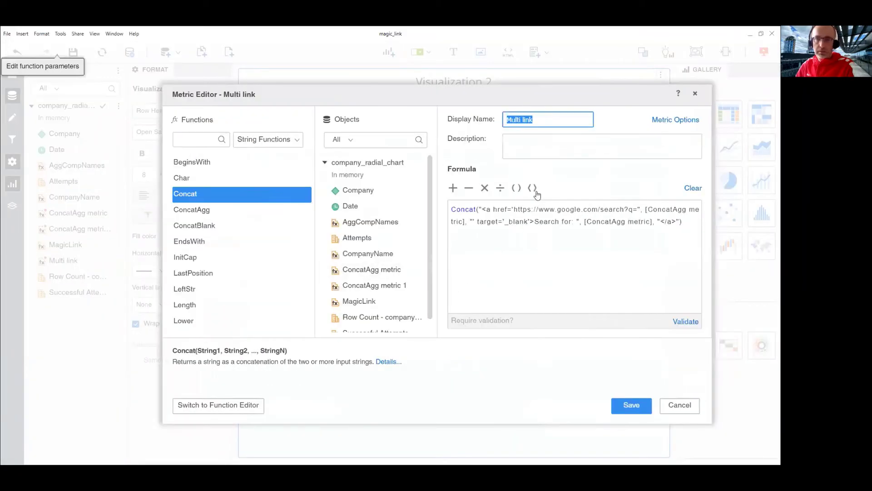
{"action": "left_click", "coordinate": [692, 188]}
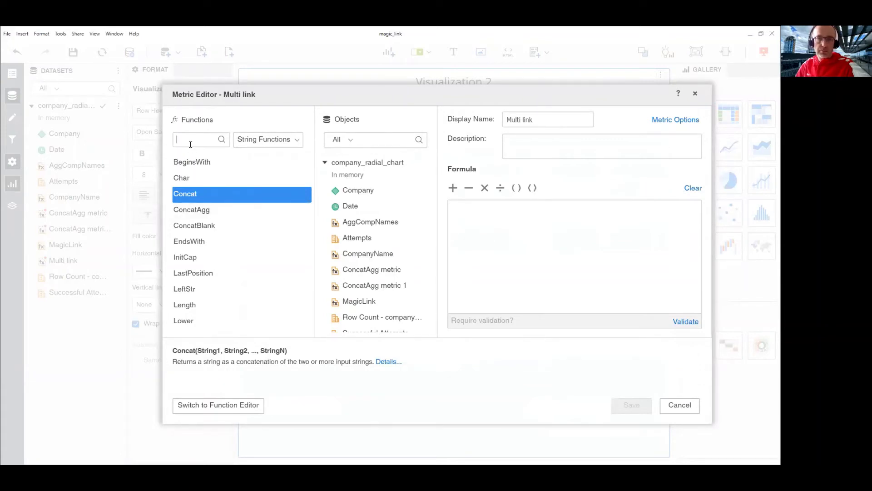
{"action": "double_click", "coordinate": [199, 195]}
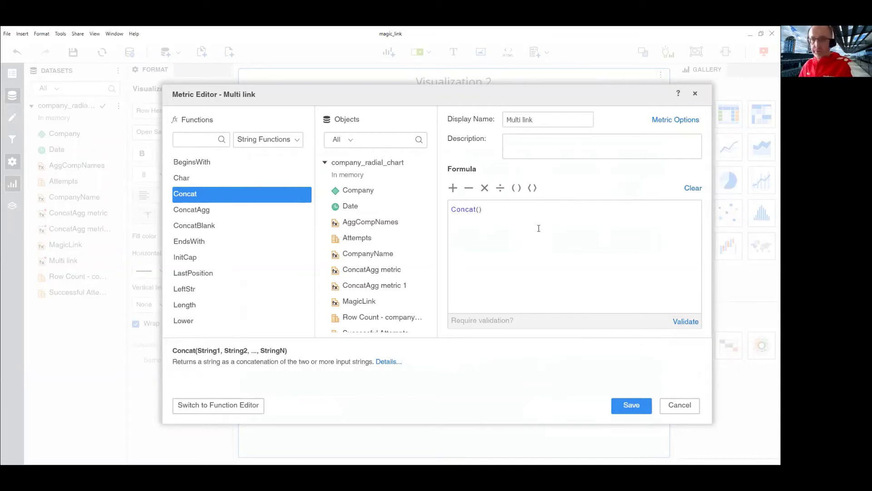
- Paste the HTML search-link template into Concat, then delete it, leaving an empty Concat()
{"action": "type", "text": "<a href='https://www.google.com/search?q=xxx' target='_blank'>Search for: xxx</a>"}
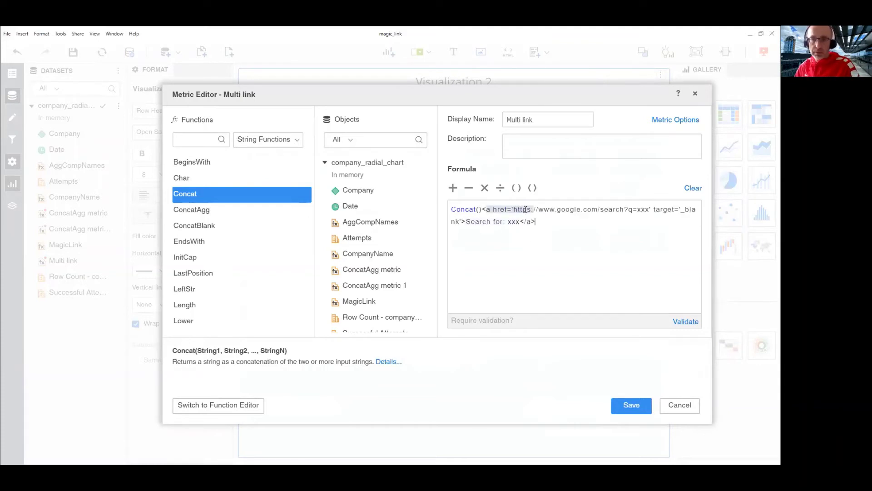
{"action": "double_click", "coordinate": [644, 210]}
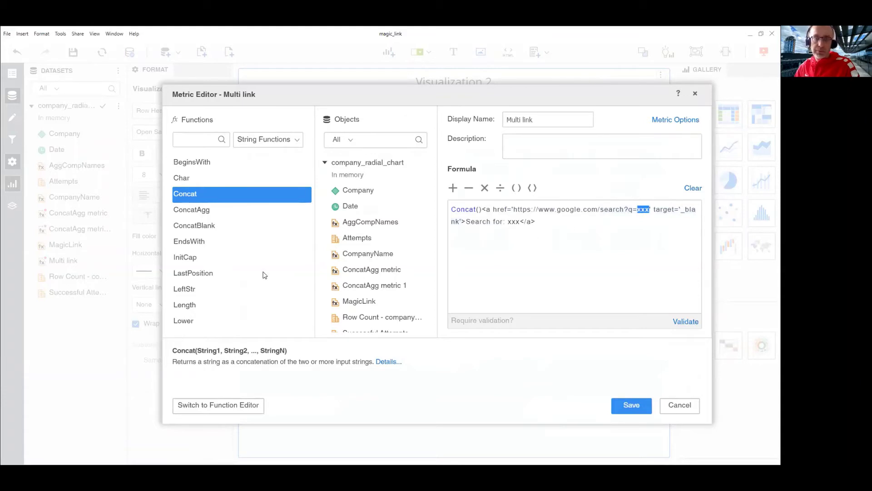
{"action": "double_click", "coordinate": [513, 221]}
{"action": "left_click_drag", "start_coordinate": [537, 222], "coordinate": [486, 210]}
{"action": "key", "text": "BackSpace"}
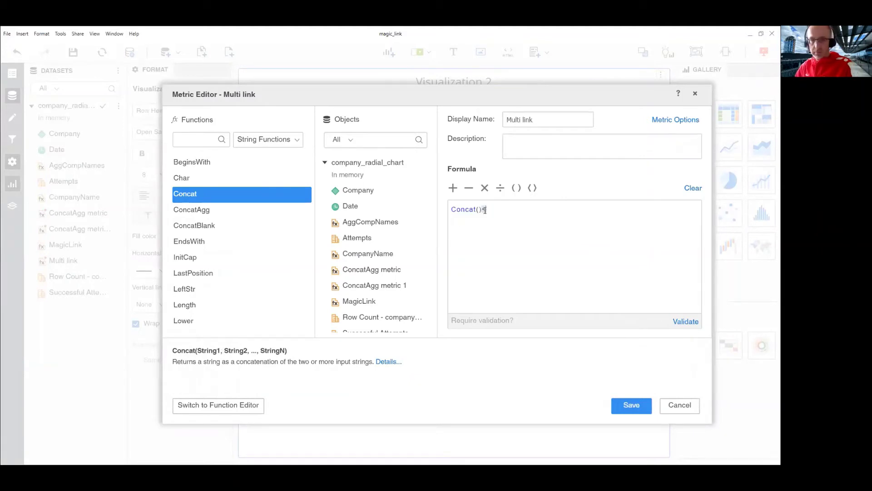
{"action": "key", "text": "BackSpace"}
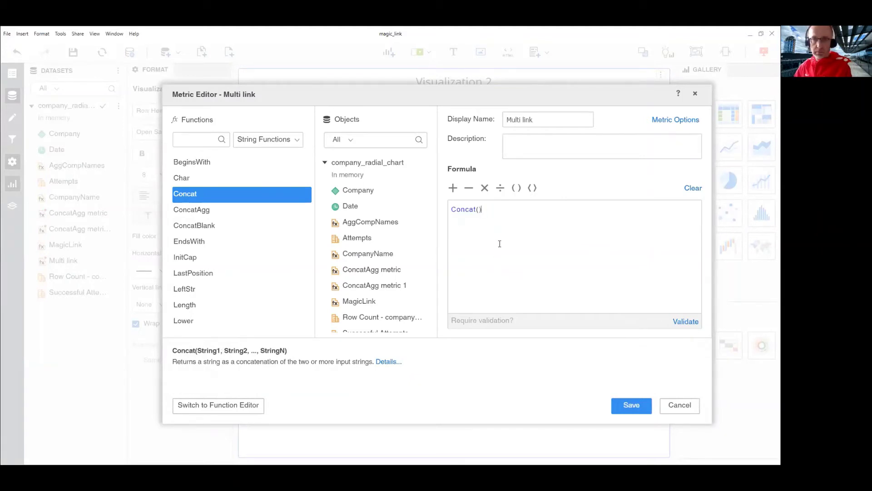
- Dismiss the syntax error, clear the formula, and reselect Concat in the function editor
{"action": "left_click", "coordinate": [238, 405]}
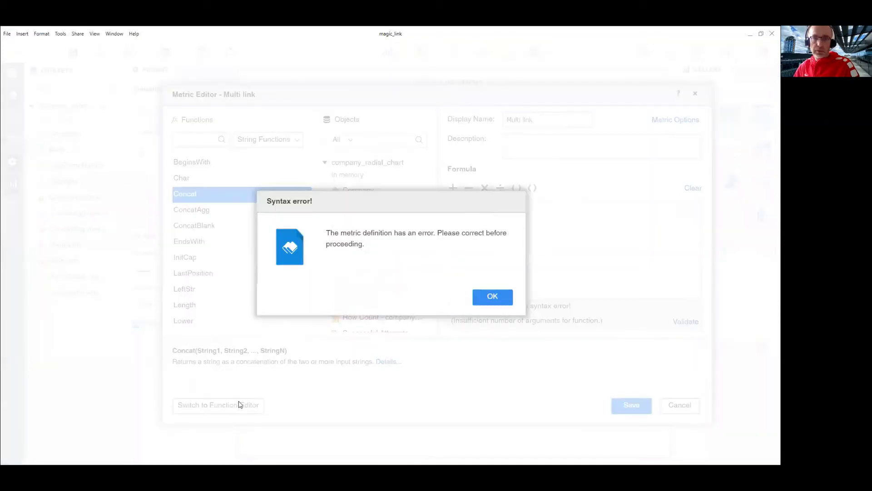
{"action": "left_click", "coordinate": [493, 295]}
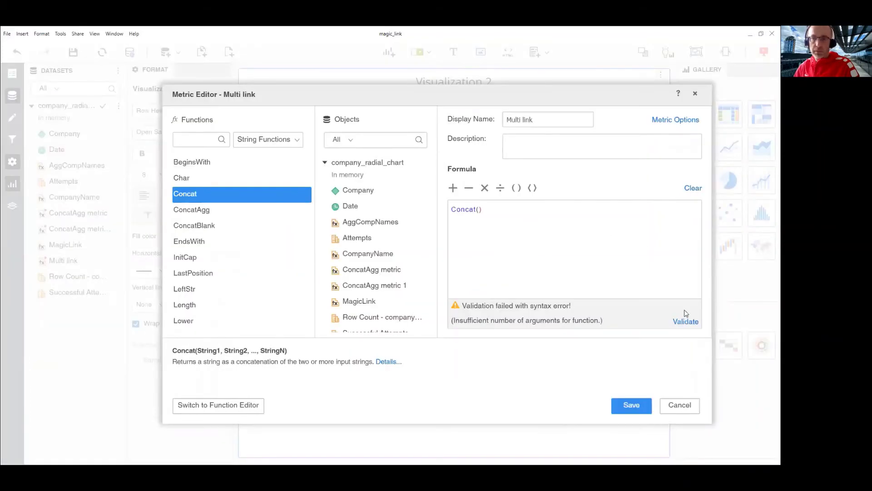
{"action": "left_click", "coordinate": [693, 188]}
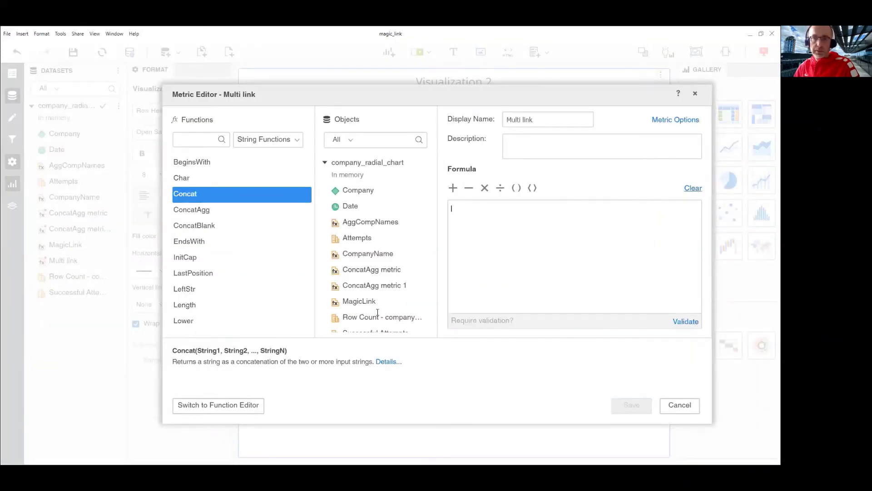
{"action": "left_click", "coordinate": [214, 406]}
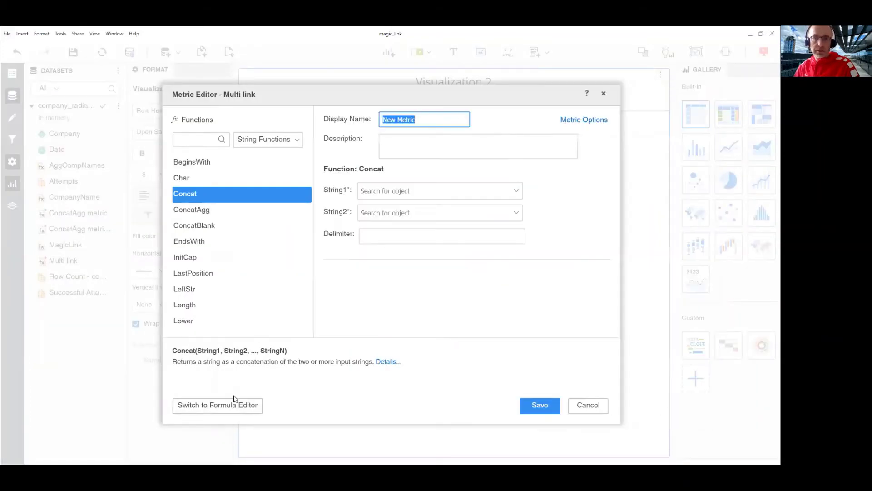
{"action": "left_click", "coordinate": [197, 194]}
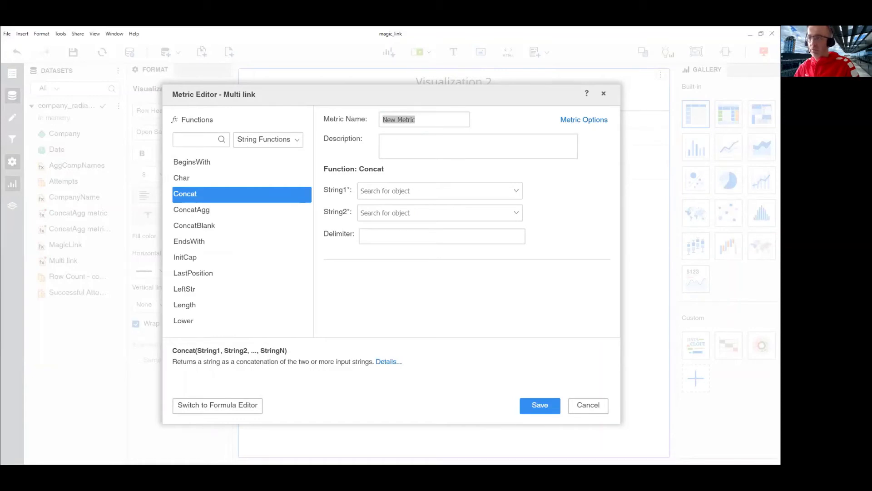
- Fill String1 with the Google search URL start and String2 with ConcatAgg metric 1
{"action": "left_click", "coordinate": [399, 190]}
{"action": "type", "text": "<a href='https://www.google.com/search?q="}
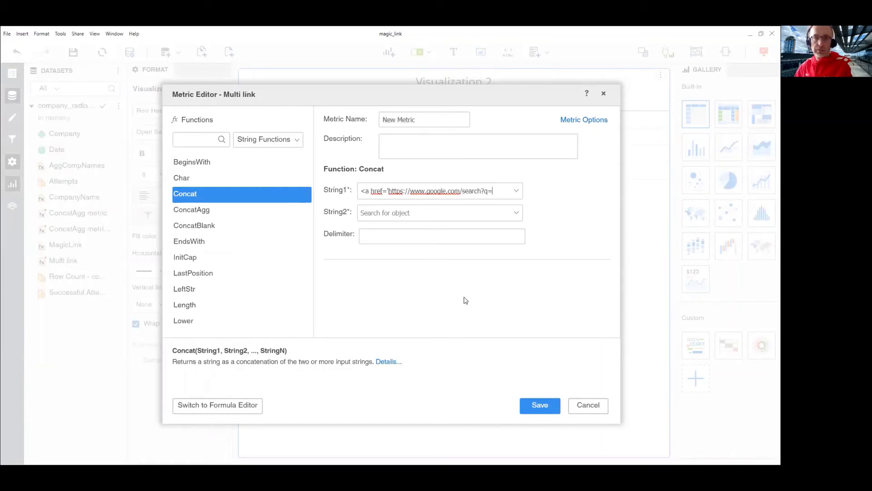
{"action": "left_click", "coordinate": [407, 217]}
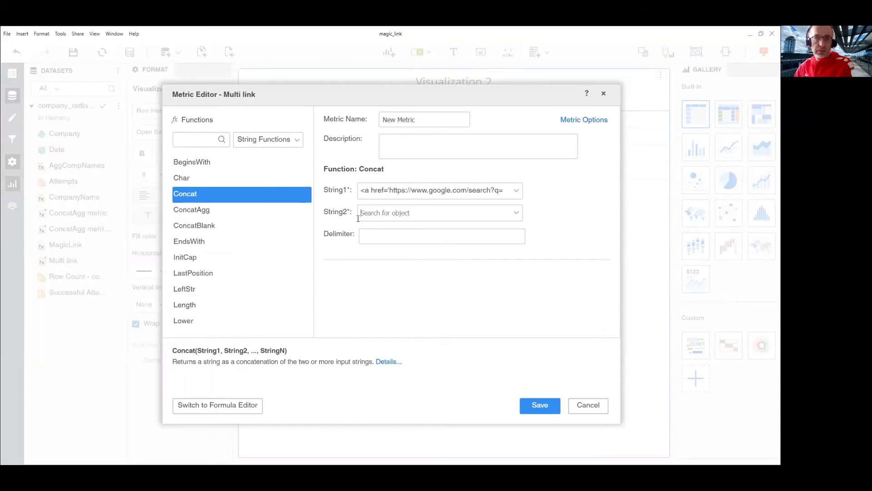
{"action": "left_click", "coordinate": [518, 213]}
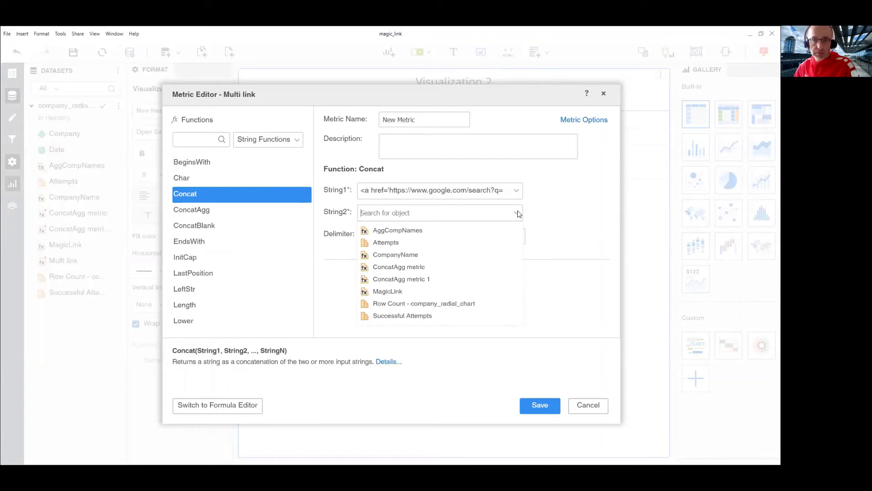
{"action": "left_click", "coordinate": [417, 281]}
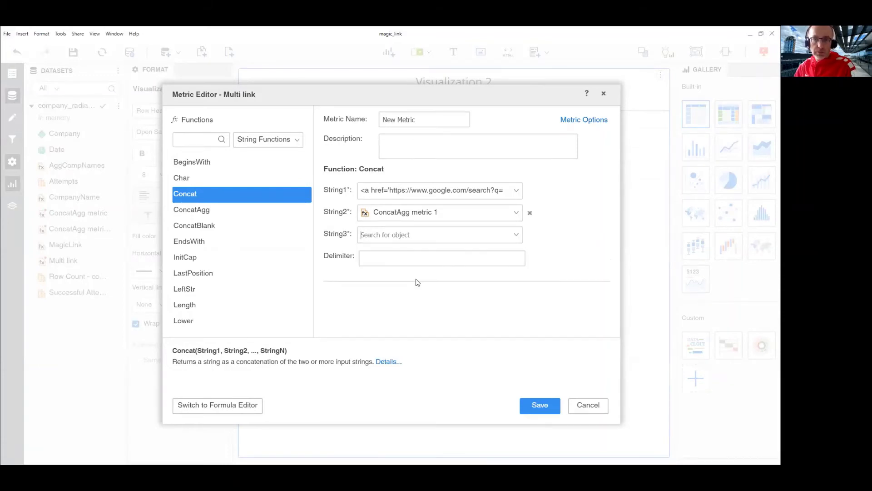
- Fill String3 with the target and 'Search for:' text and String4 with CompanyName
{"action": "left_click", "coordinate": [362, 234]}
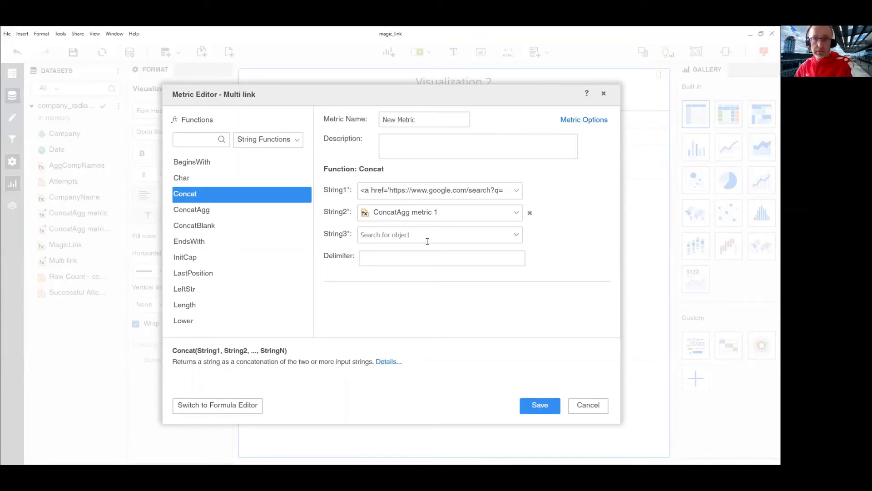
{"action": "type", "text": "' target='_blank'>Search for:"}
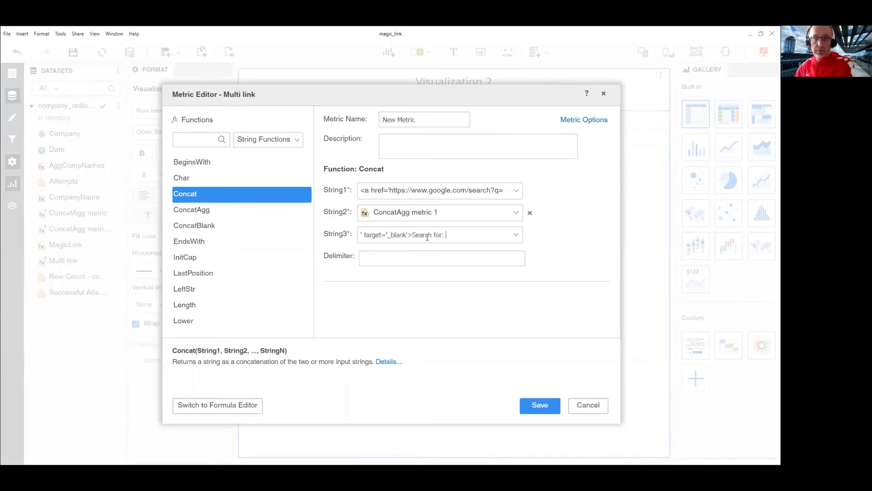
{"action": "left_click", "coordinate": [430, 262]}
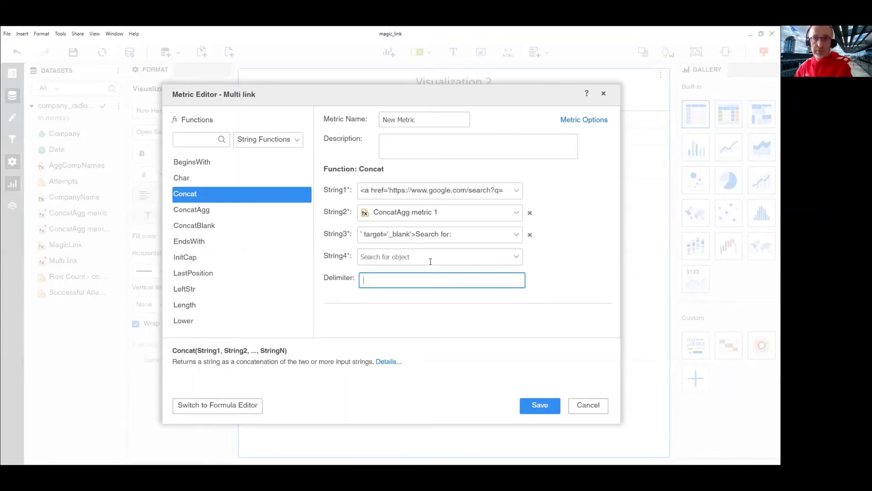
{"action": "left_click", "coordinate": [518, 259]}
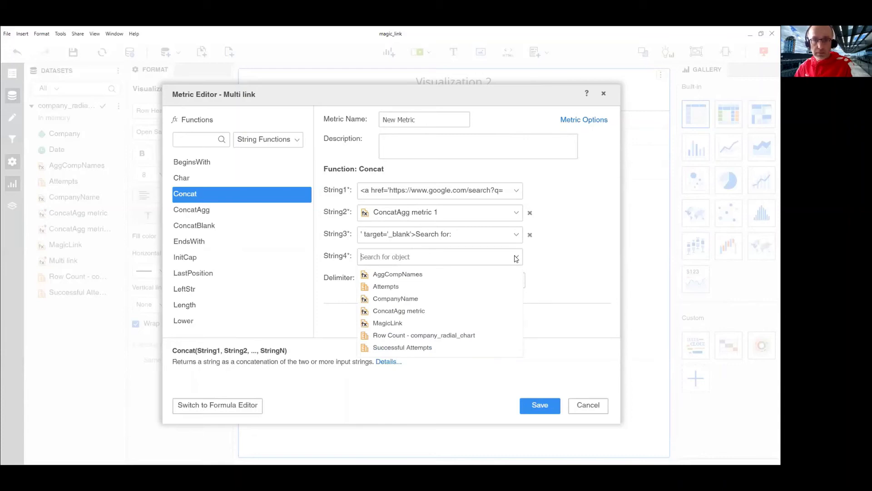
{"action": "left_click", "coordinate": [417, 299]}
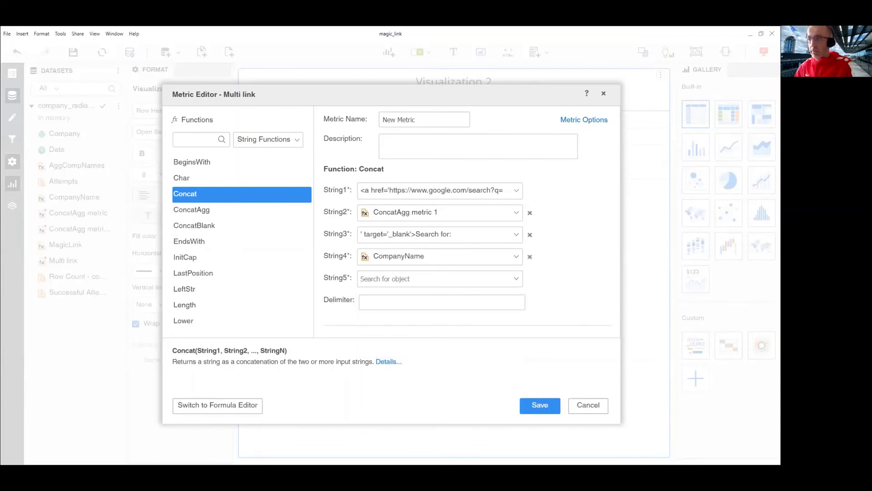
{"action": "left_click", "coordinate": [427, 279]}
- Set String5 to '</a>' and replace CompanyName with ConcatAgg metric 1 in the formula
{"action": "type", "text": "</a>"}
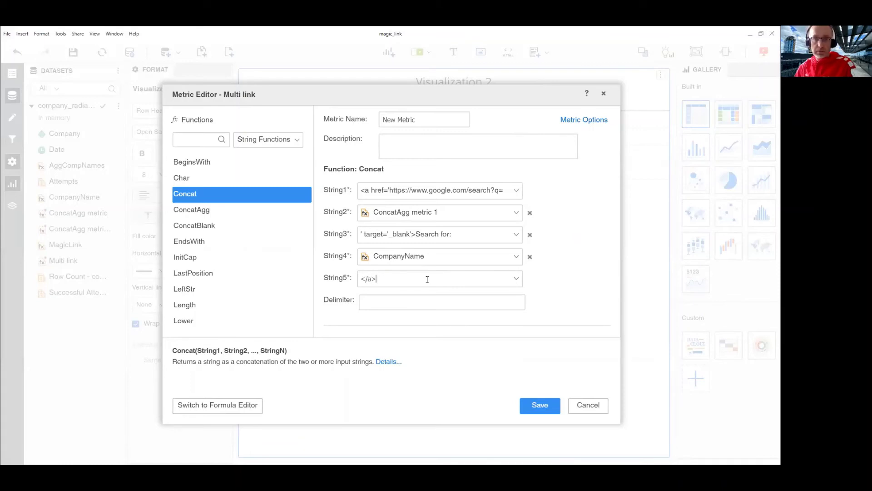
{"action": "left_click", "coordinate": [204, 404]}
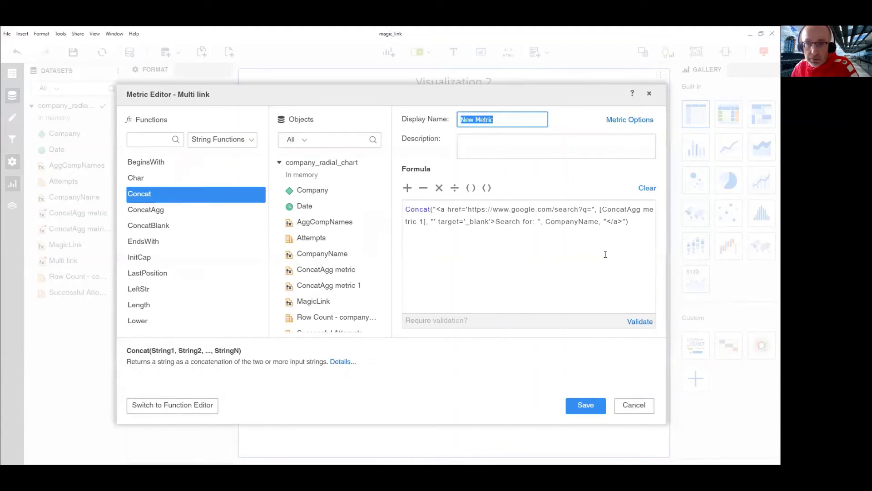
{"action": "double_click", "coordinate": [572, 221]}
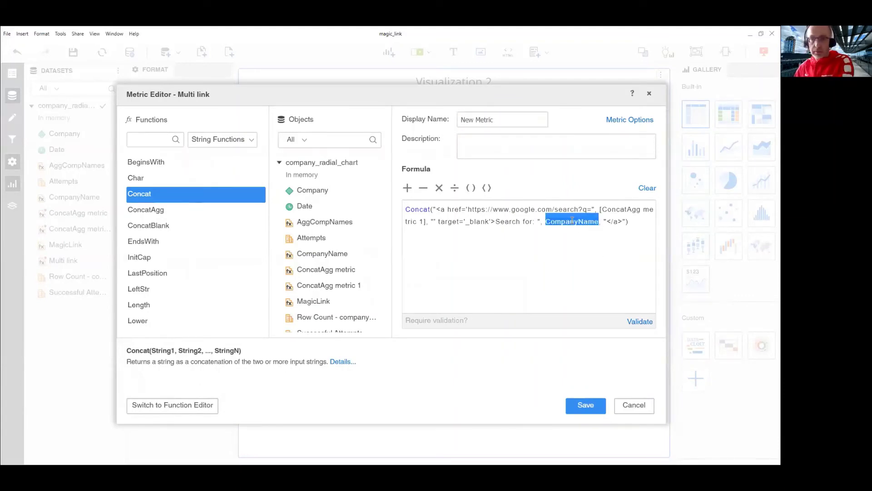
{"action": "key", "text": "Delete"}
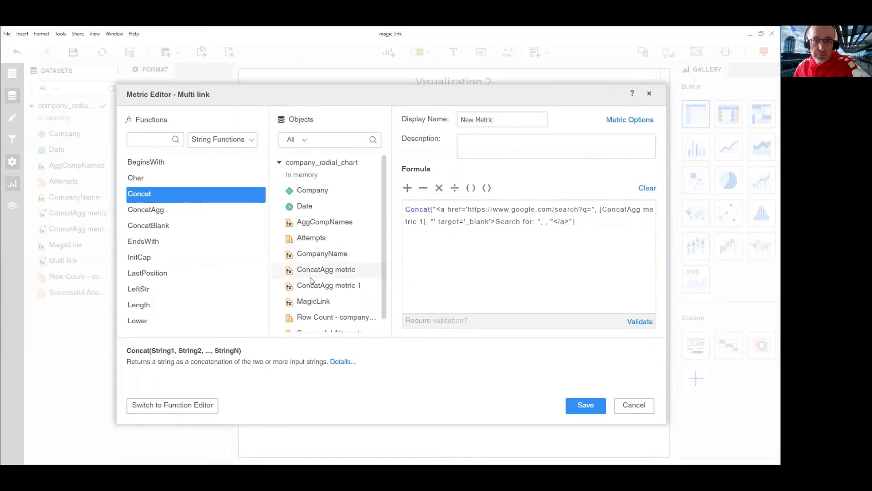
{"action": "left_click_drag", "start_coordinate": [311, 280], "coordinate": [546, 226]}
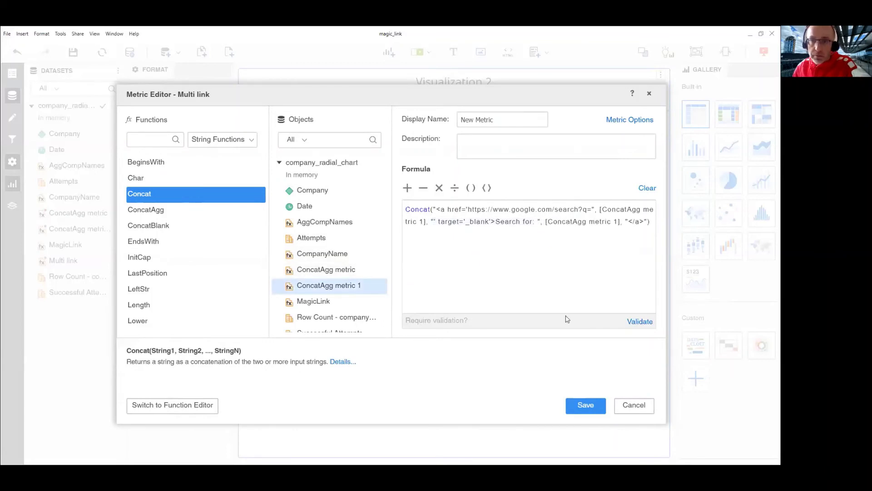
- Validate the formula, rename the metric 'Mulitplie elemnts link', and save it
{"action": "left_click", "coordinate": [641, 322]}
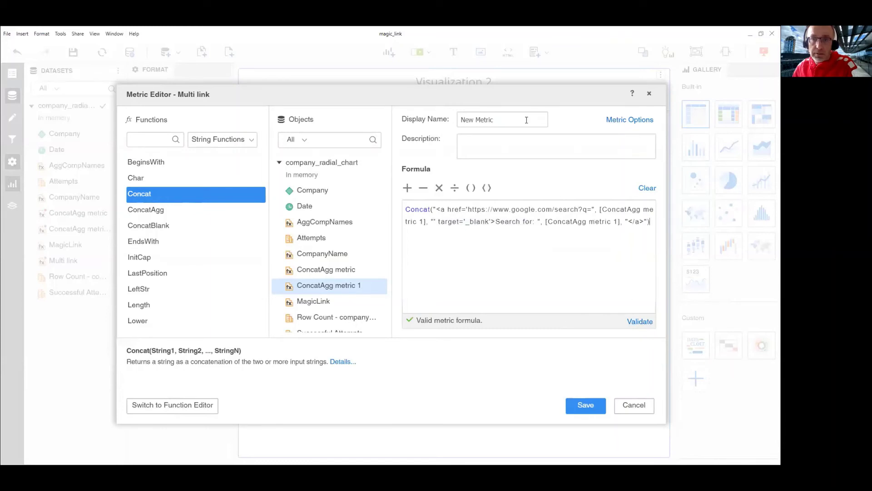
{"action": "left_click_drag", "start_coordinate": [518, 119], "coordinate": [424, 119]}
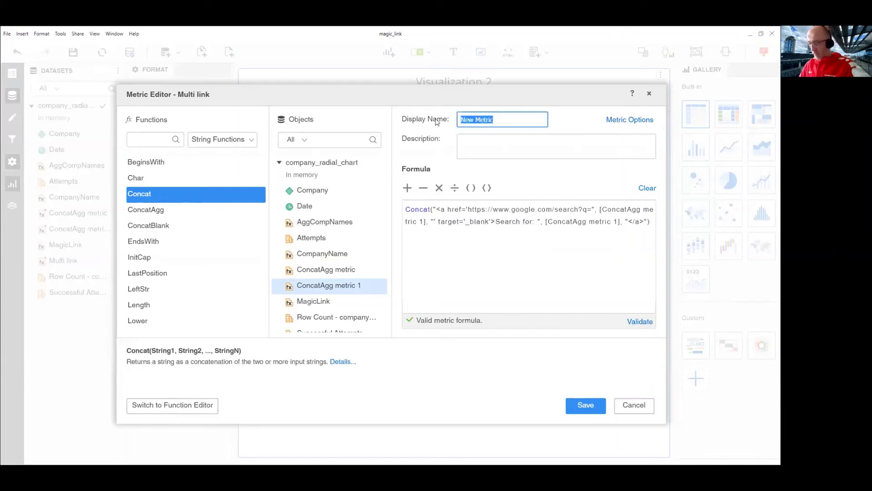
{"action": "type", "text": "Mulit"}
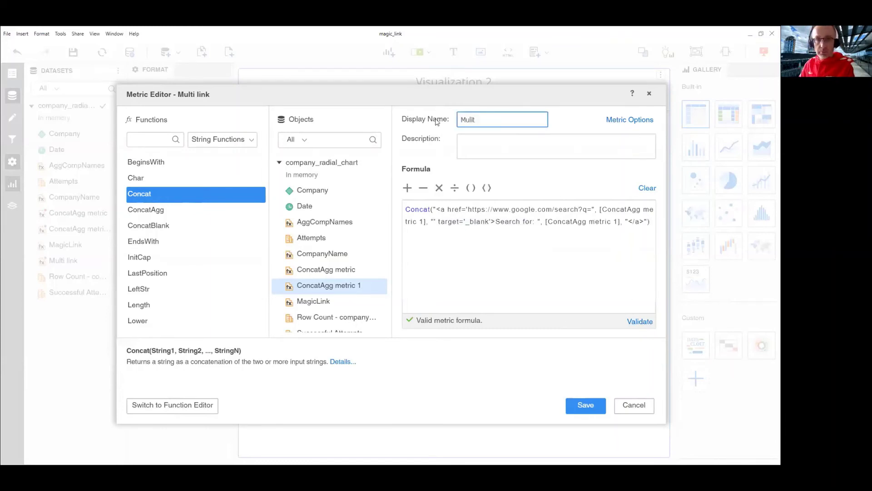
{"action": "type", "text": "pl"}
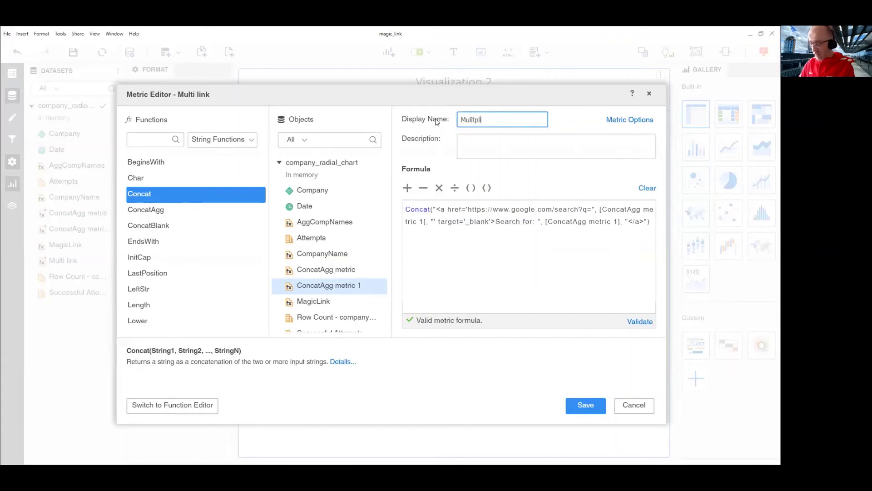
{"action": "type", "text": "ie "}
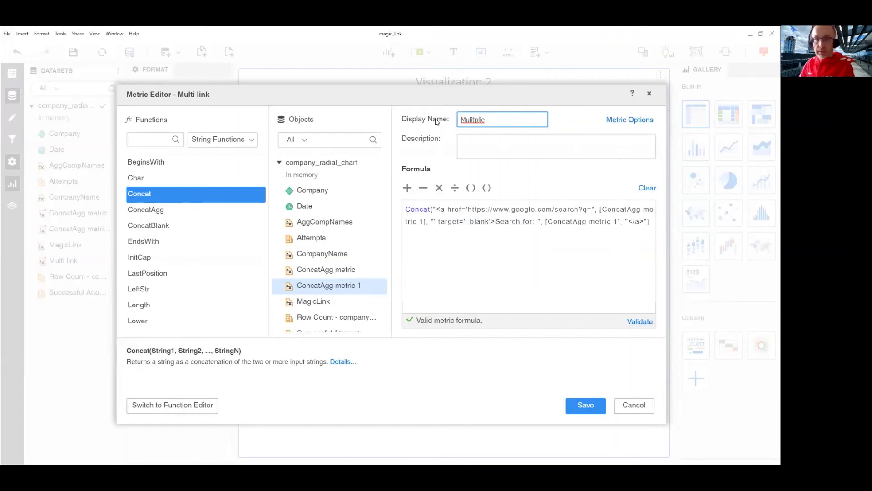
{"action": "type", "text": "elemnts"}
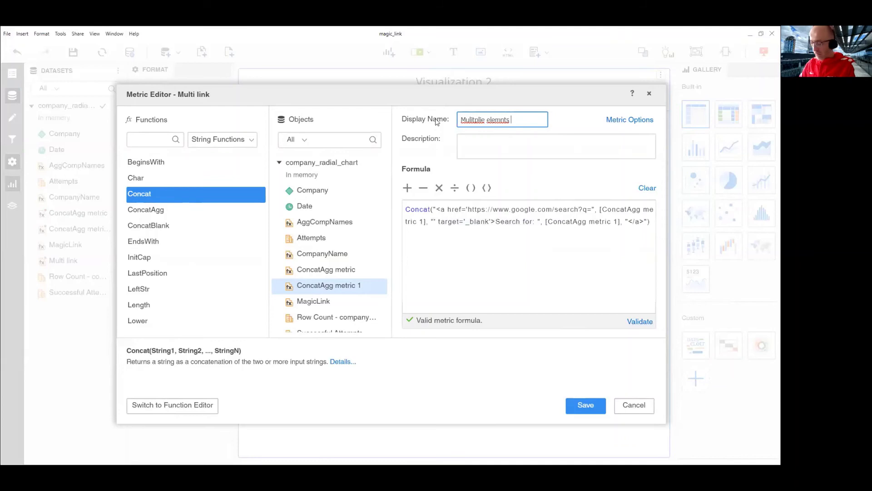
{"action": "type", "text": " link"}
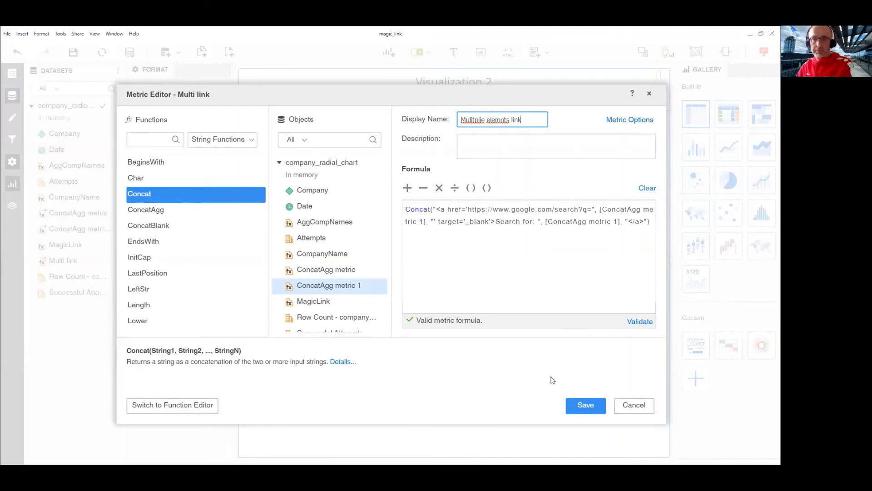
{"action": "left_click", "coordinate": [586, 405]}
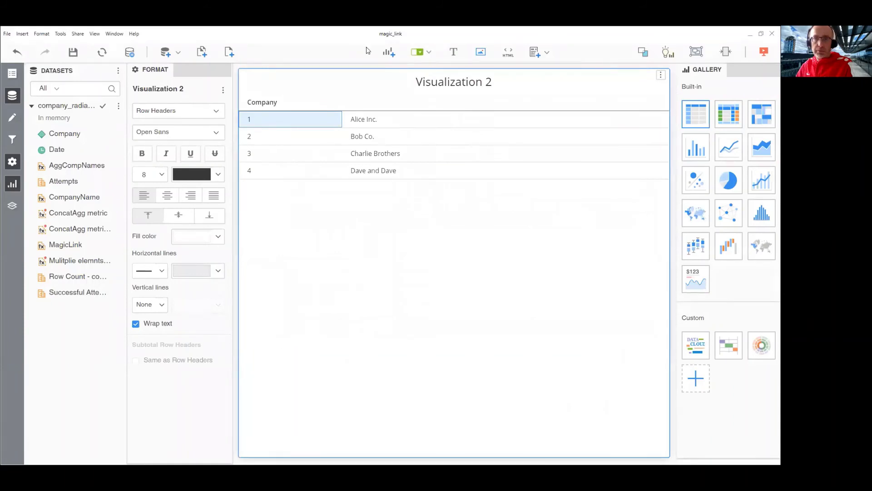
- Insert a new visualization and drop the Mulitplie elemnts link metric into Visualization 1
{"action": "left_click", "coordinate": [389, 52]}
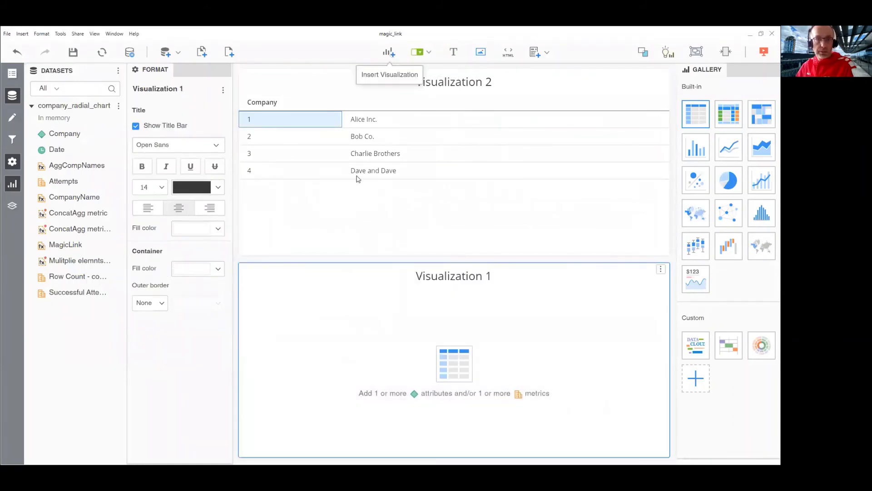
{"action": "left_click_drag", "start_coordinate": [111, 260], "coordinate": [350, 314]}
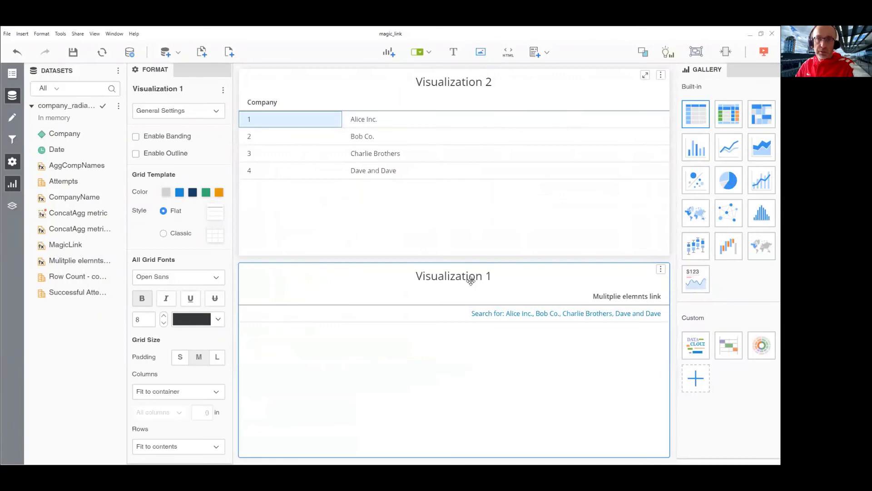
- Create a contextual link in this dossier from the company grid to Visualization 1
{"action": "left_click", "coordinate": [661, 75]}
{"action": "left_click", "coordinate": [604, 154]}
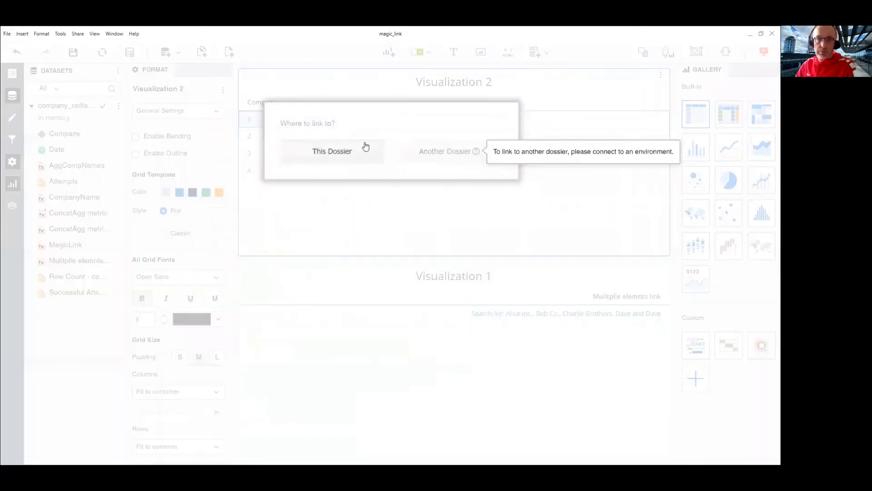
{"action": "left_click", "coordinate": [346, 153]}
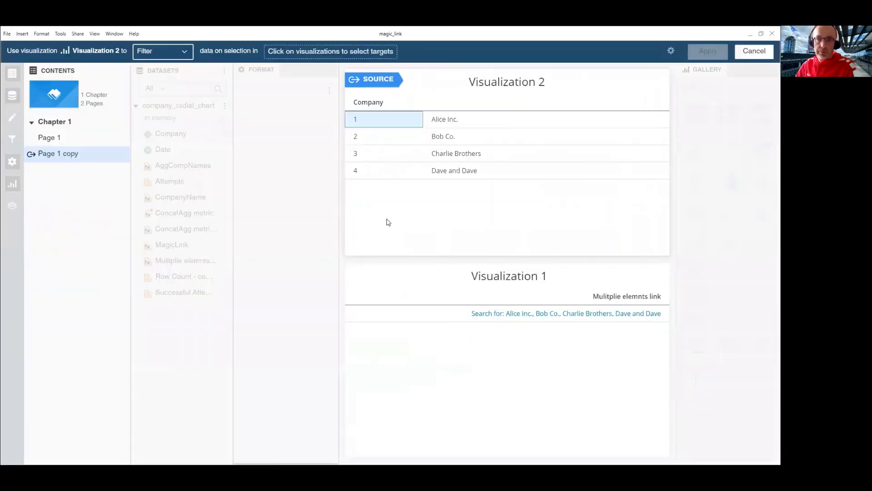
{"action": "left_click", "coordinate": [488, 343]}
{"action": "left_click", "coordinate": [709, 52]}
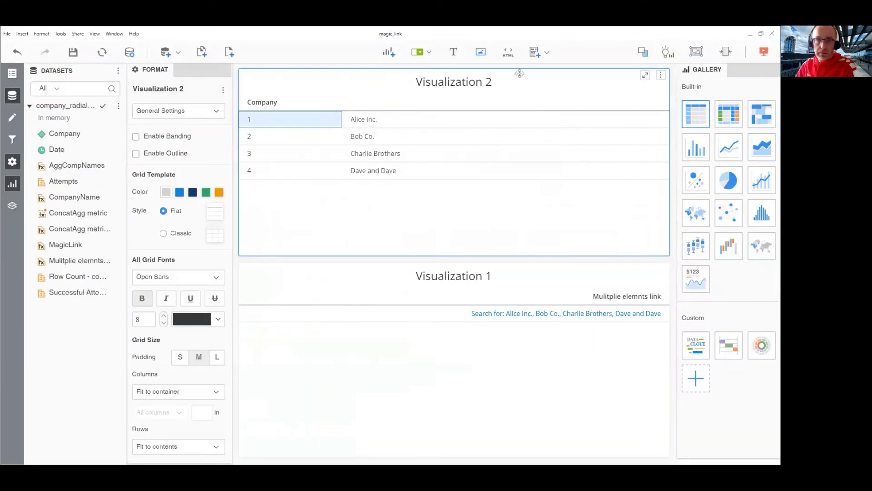
- Select Alice Inc., Bob Co. and Charlie Brothers in the company grid
{"action": "left_click", "coordinate": [380, 122]}
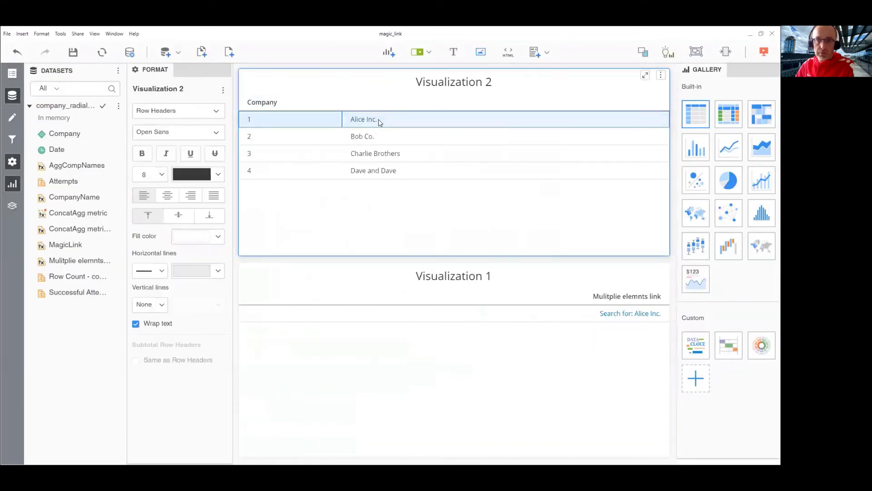
{"action": "left_click", "coordinate": [381, 137], "text": "ctrl"}
{"action": "left_click", "coordinate": [382, 156], "text": "ctrl"}
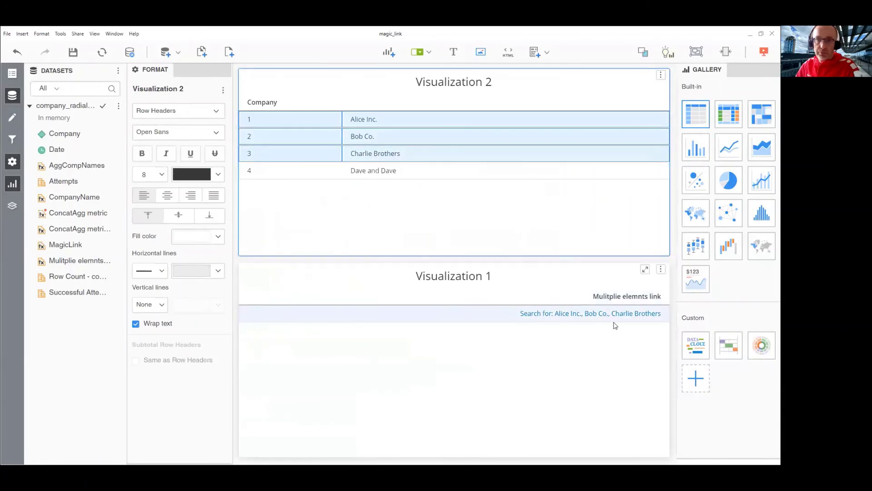
- Hide Visualization 1's title bar
{"action": "left_click", "coordinate": [533, 273]}
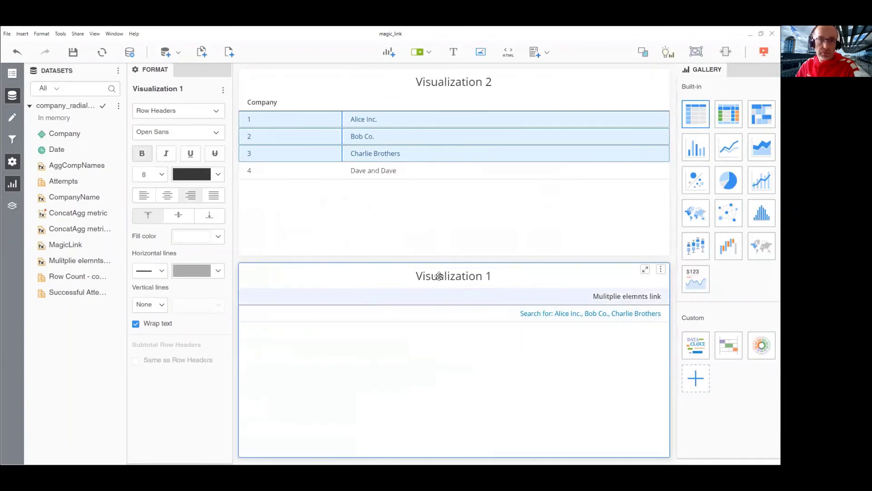
{"action": "right_click", "coordinate": [458, 281]}
{"action": "left_click", "coordinate": [466, 289]}
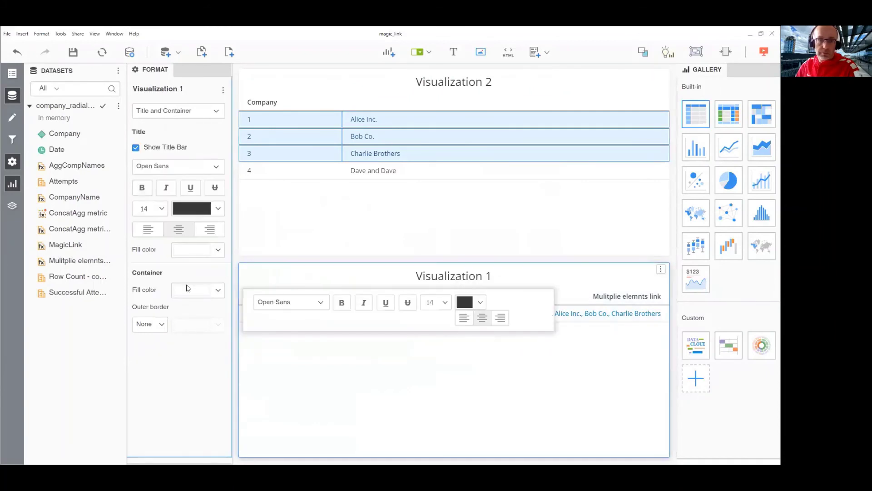
{"action": "left_click", "coordinate": [136, 148]}
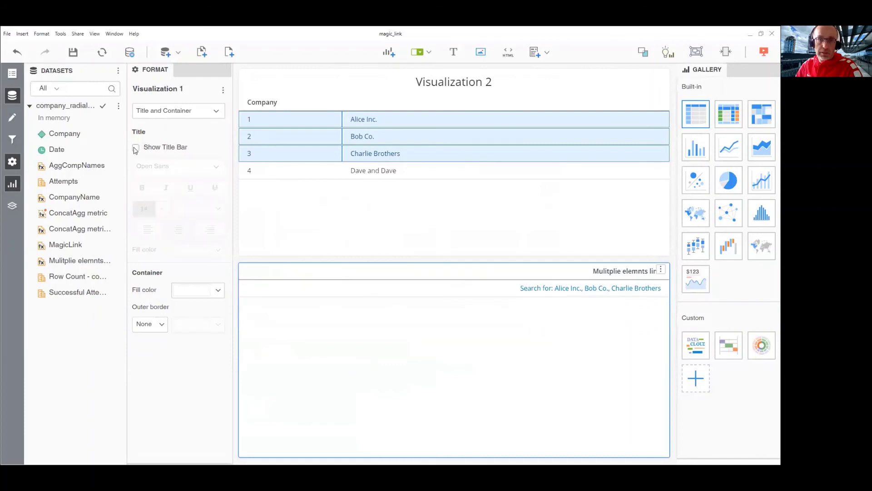
{"action": "left_click", "coordinate": [136, 148]}
{"action": "left_click", "coordinate": [136, 148]}
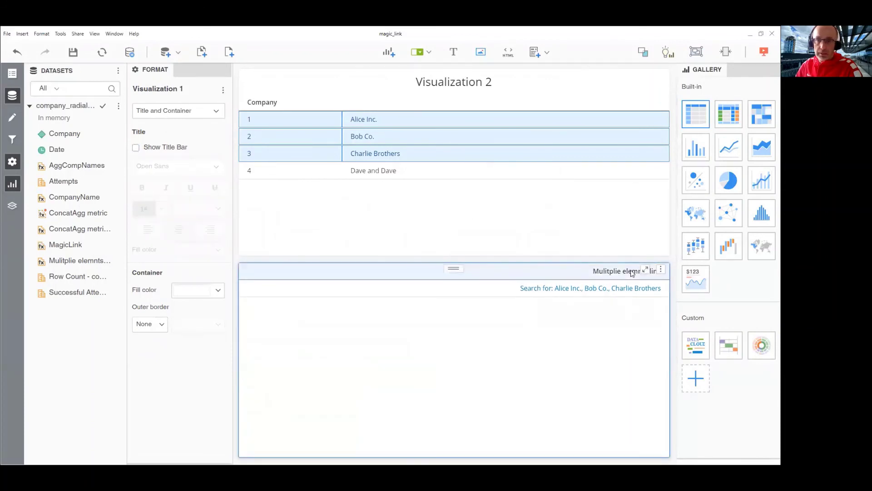
- Format the Search for link text to font size 14, centred
{"action": "left_click", "coordinate": [496, 291]}
{"action": "right_click", "coordinate": [496, 291]}
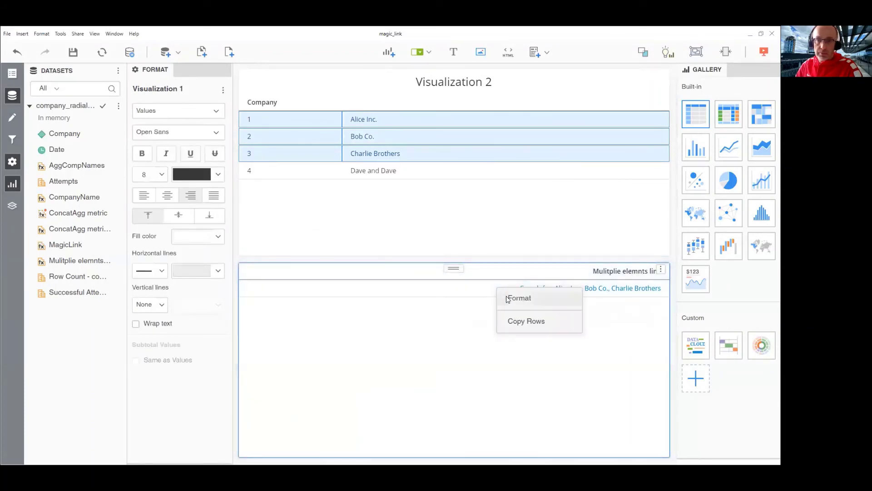
{"action": "left_click", "coordinate": [508, 299]}
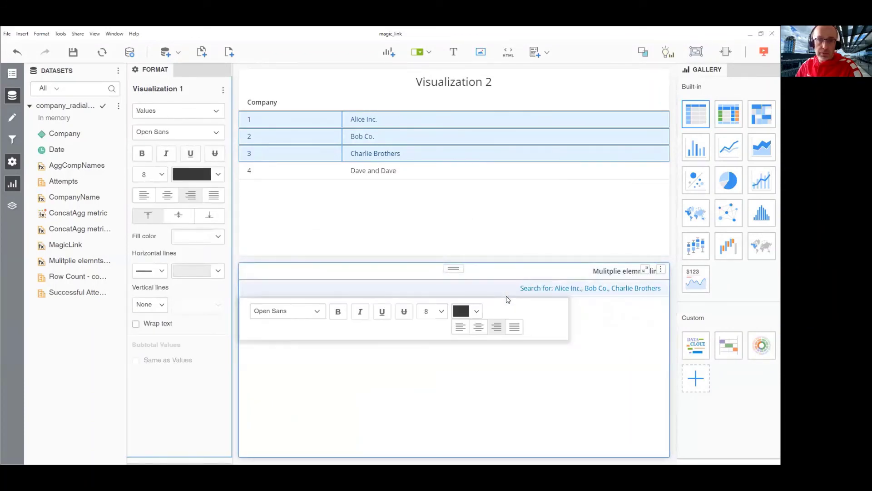
{"action": "left_click", "coordinate": [442, 312]}
{"action": "left_click", "coordinate": [432, 204]}
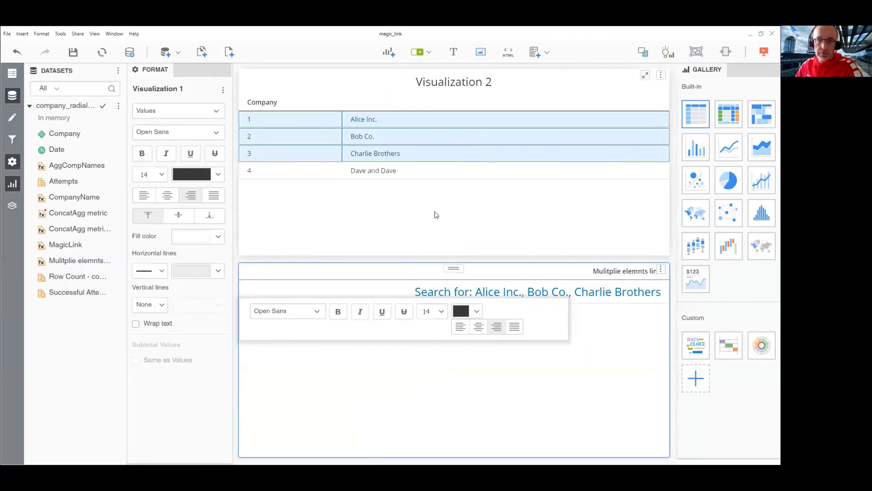
{"action": "left_click", "coordinate": [478, 327]}
{"action": "left_click", "coordinate": [552, 362]}
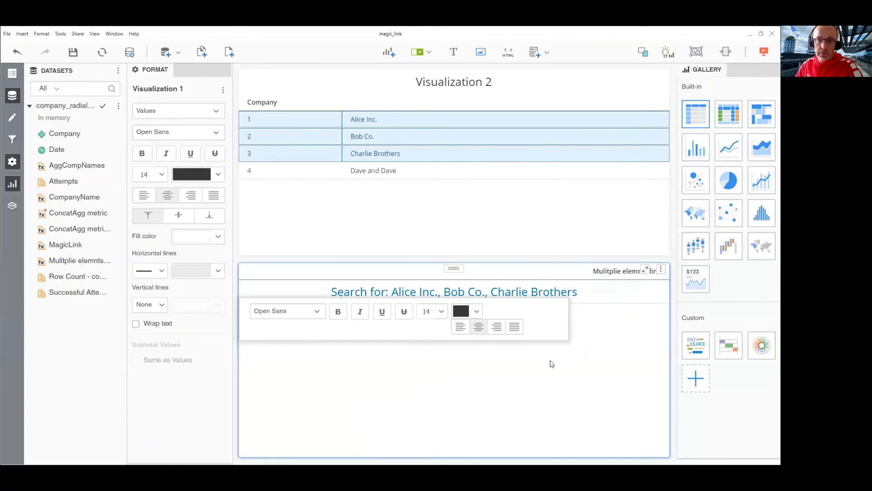
- Hide Visualization 1's column header through its more display options
{"action": "right_click", "coordinate": [615, 271]}
{"action": "left_click", "coordinate": [579, 352]}
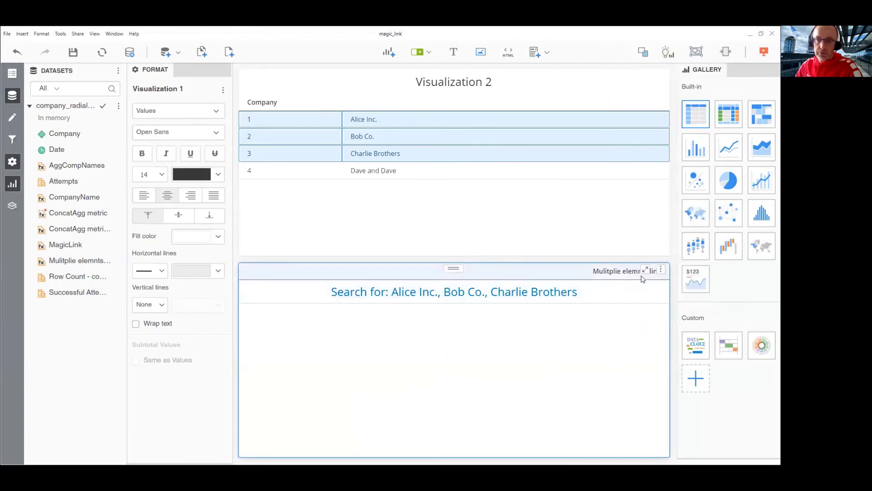
{"action": "left_click", "coordinate": [662, 270]}
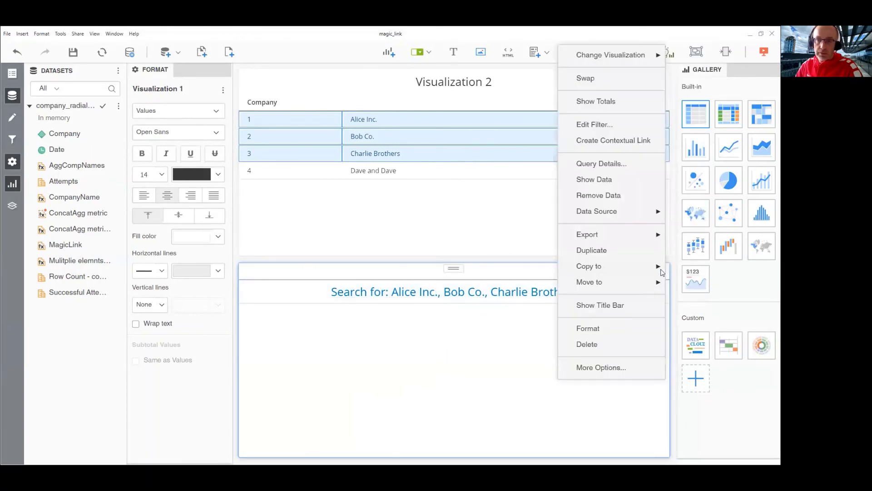
{"action": "left_click", "coordinate": [621, 370]}
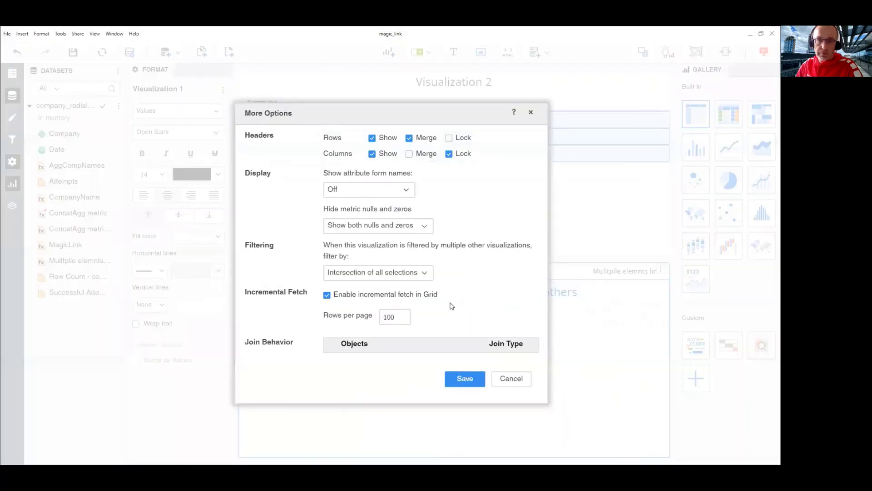
{"action": "left_click", "coordinate": [471, 378]}
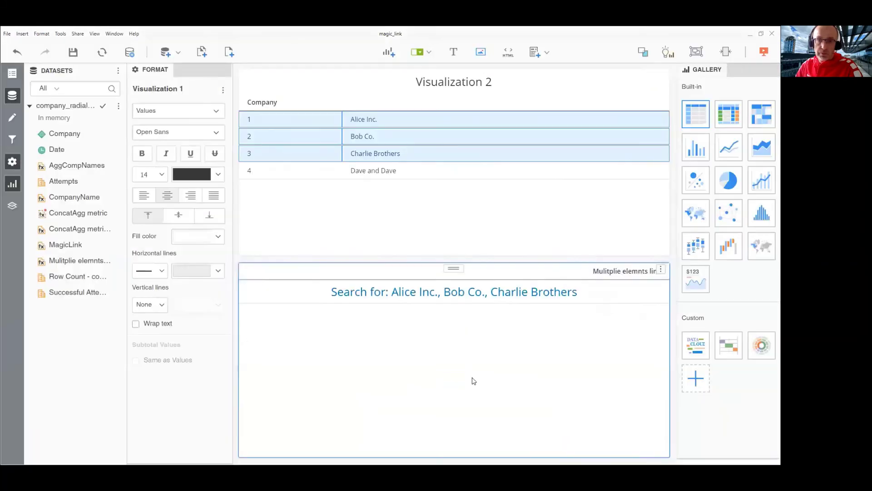
- Select Dave and Dave plus Alice Inc., then open their Google search from the link
{"action": "left_click", "coordinate": [502, 230]}
{"action": "left_click", "coordinate": [403, 172]}
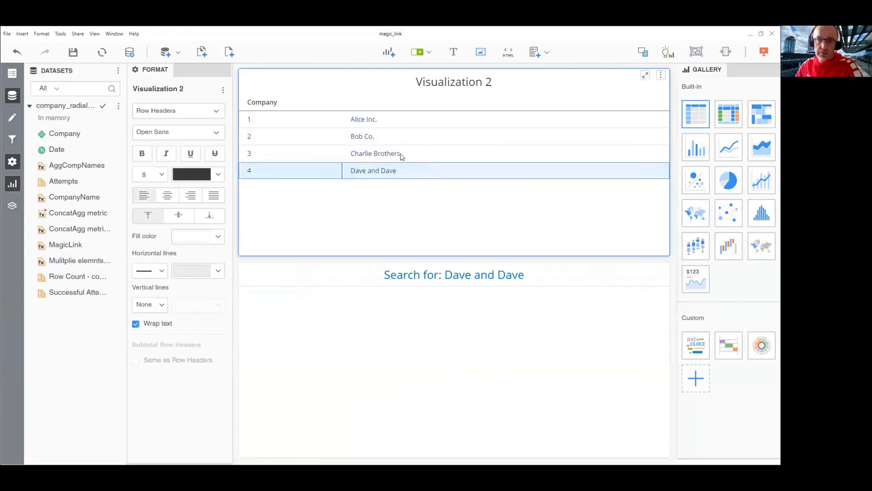
{"action": "left_click", "coordinate": [390, 119], "text": "ctrl"}
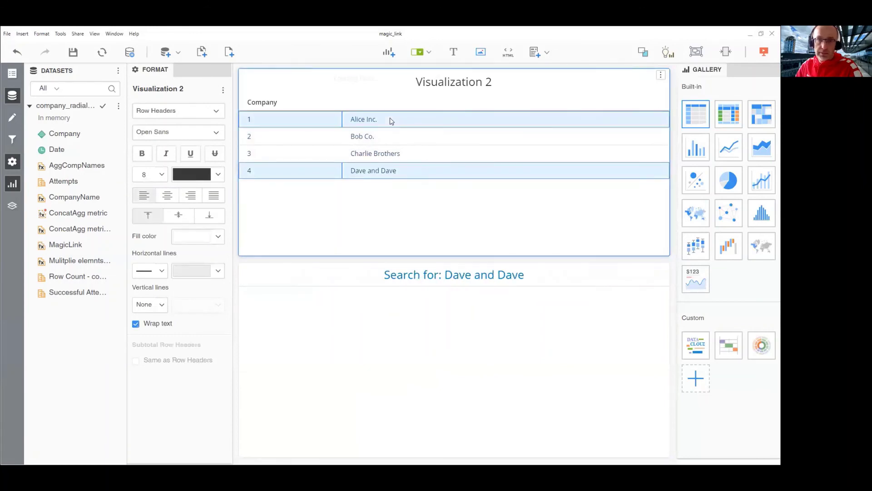
{"action": "left_click", "coordinate": [443, 282]}
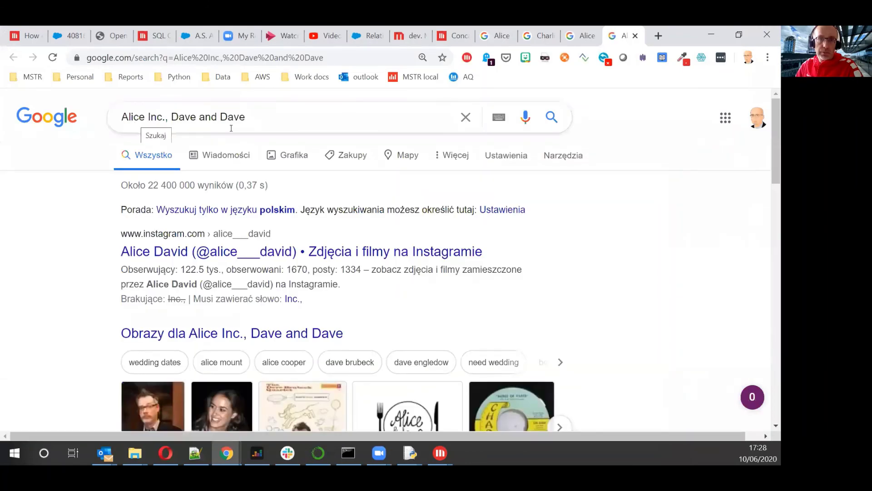
{"action": "left_click", "coordinate": [713, 36]}
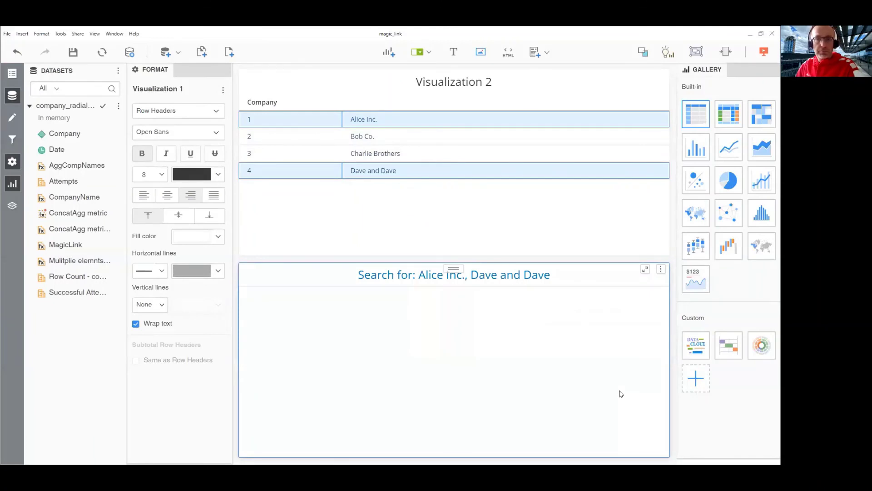